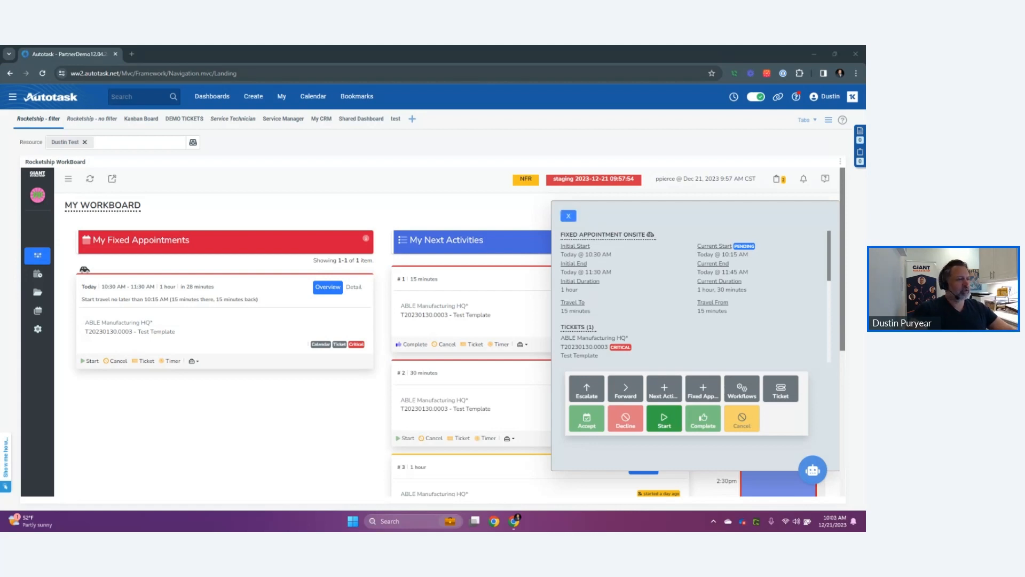
# Reopen the fixed onsite appointment from the workboard calendar and show its Test Template ticket as a browser tab.
pyautogui.click(569, 216)
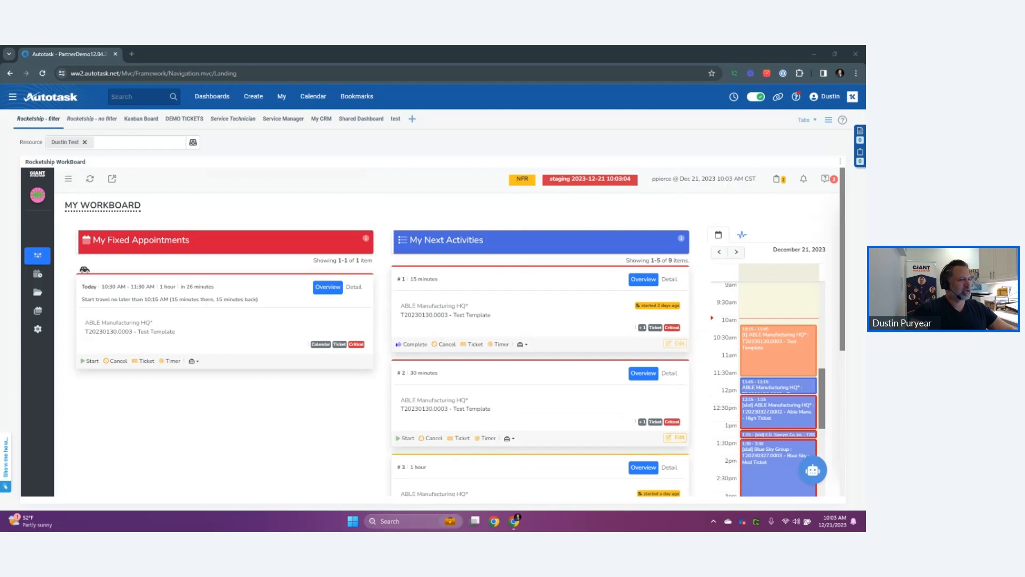
pyautogui.click(778, 353)
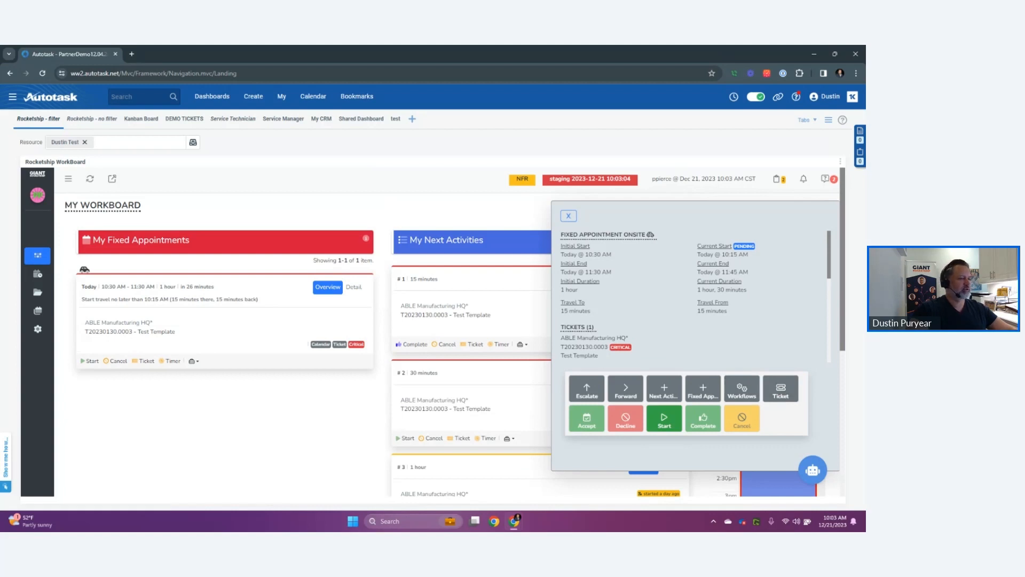
pyautogui.click(781, 388)
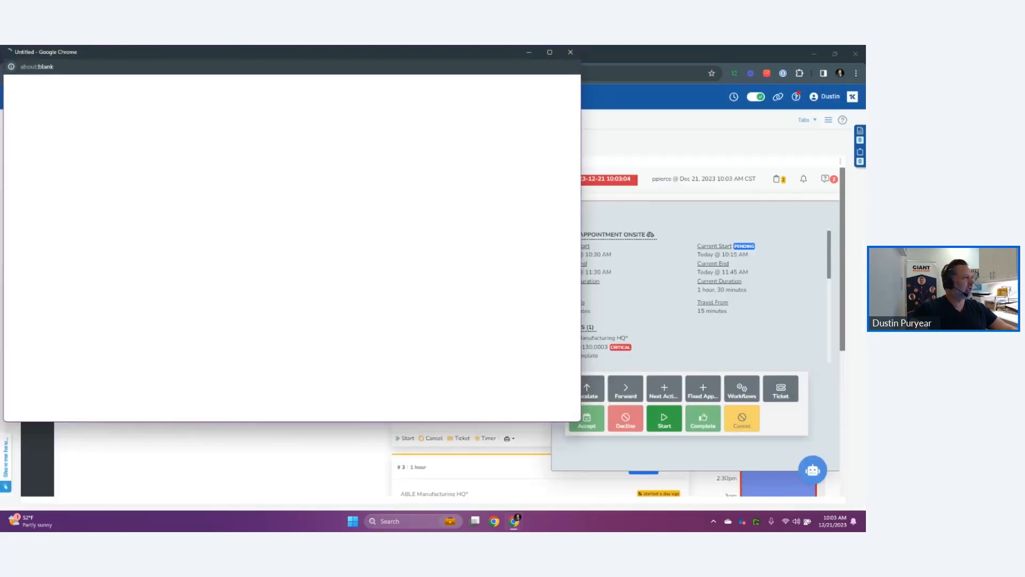
pyautogui.rightClick(302, 55)
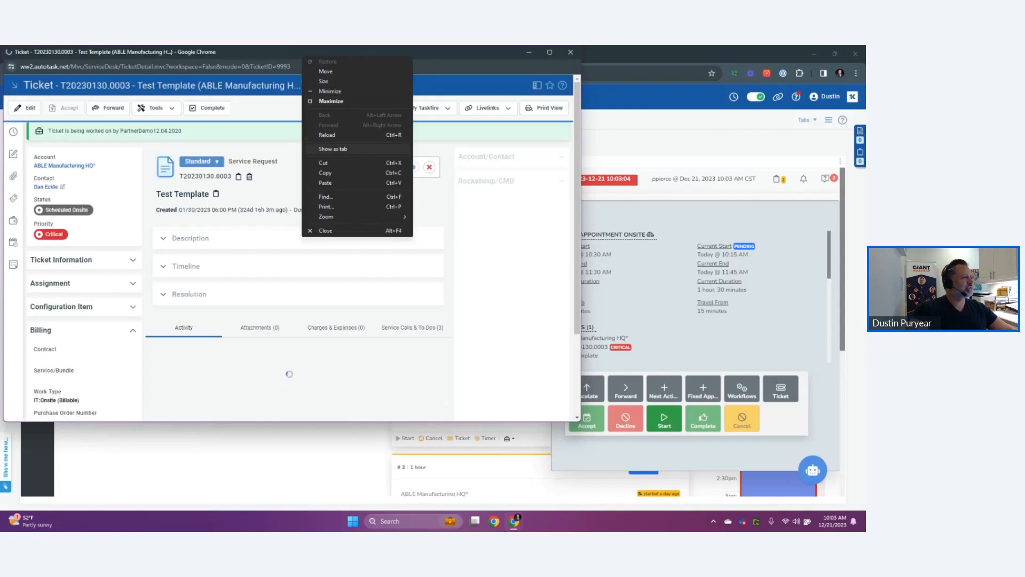
pyautogui.click(336, 149)
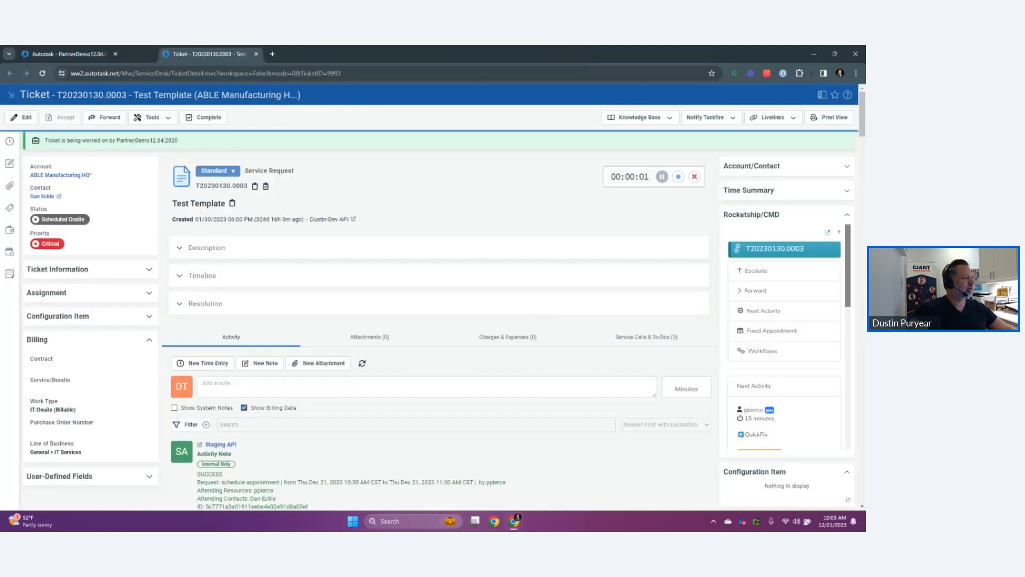
# Review the ticket's status, billing work type and activity notes.
pyautogui.scroll(-1, 518, 321)
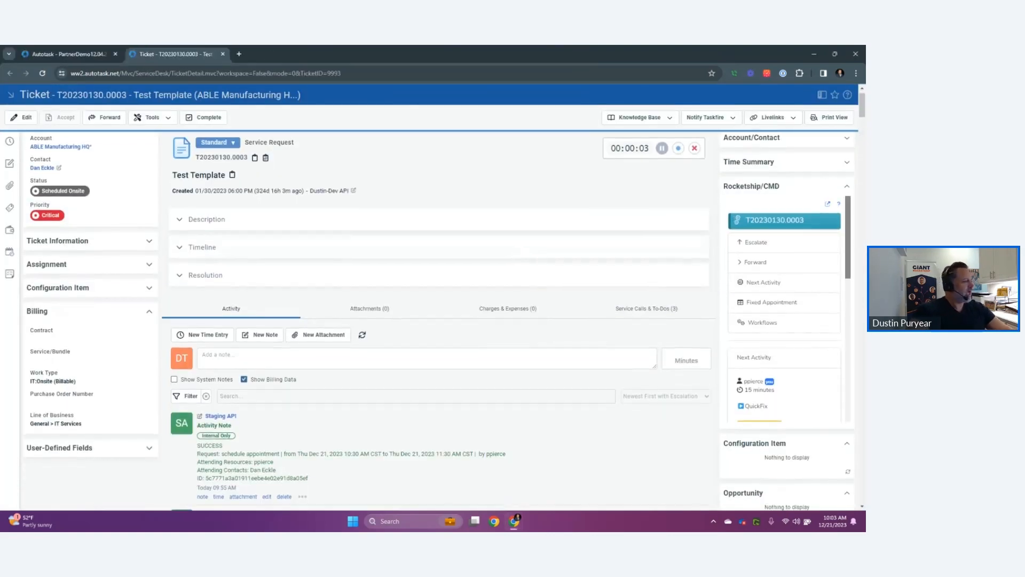
pyautogui.scroll(-1, 91, 310)
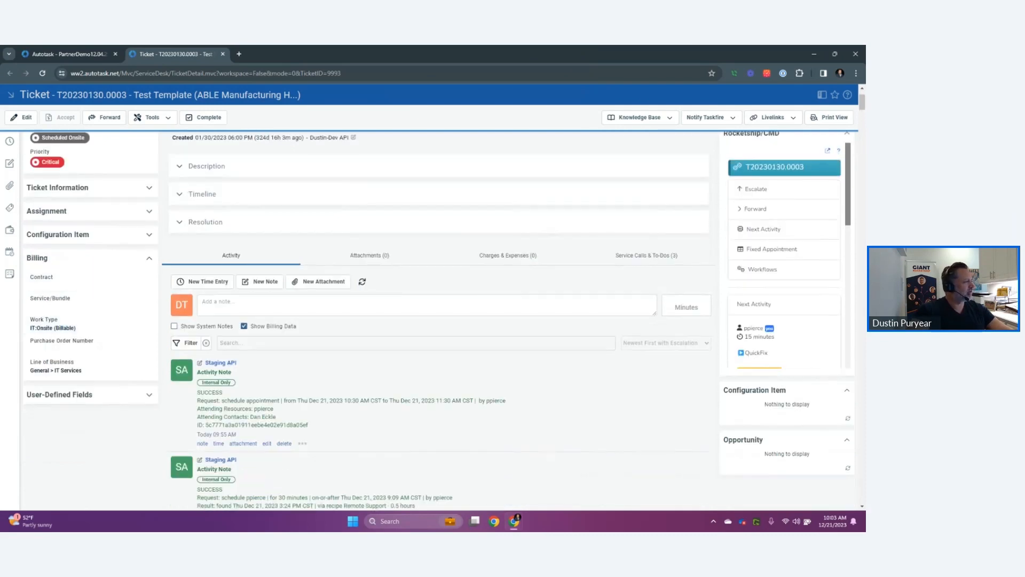
pyautogui.scroll(2, 91, 283)
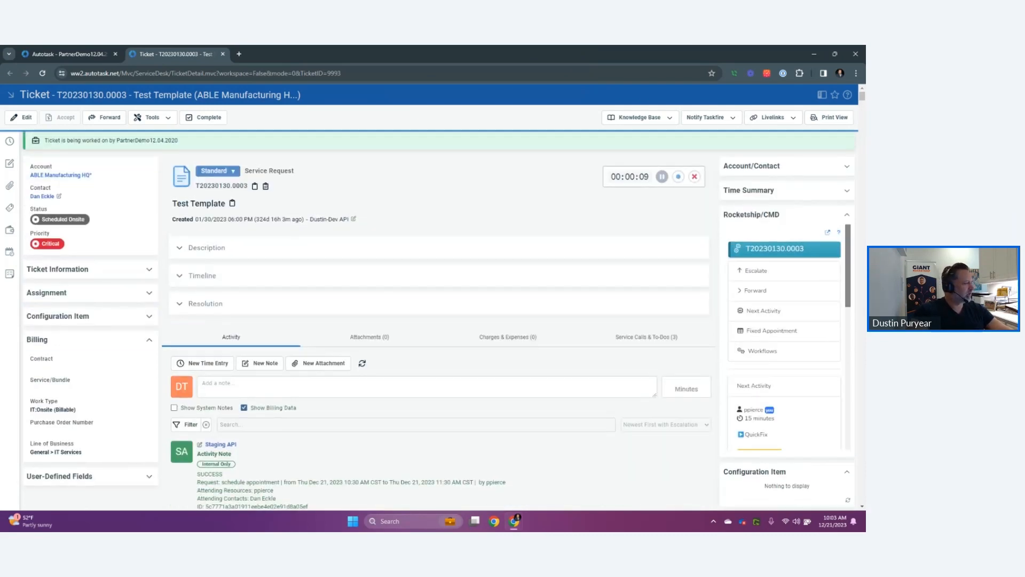
pyautogui.scroll(-1, 91, 406)
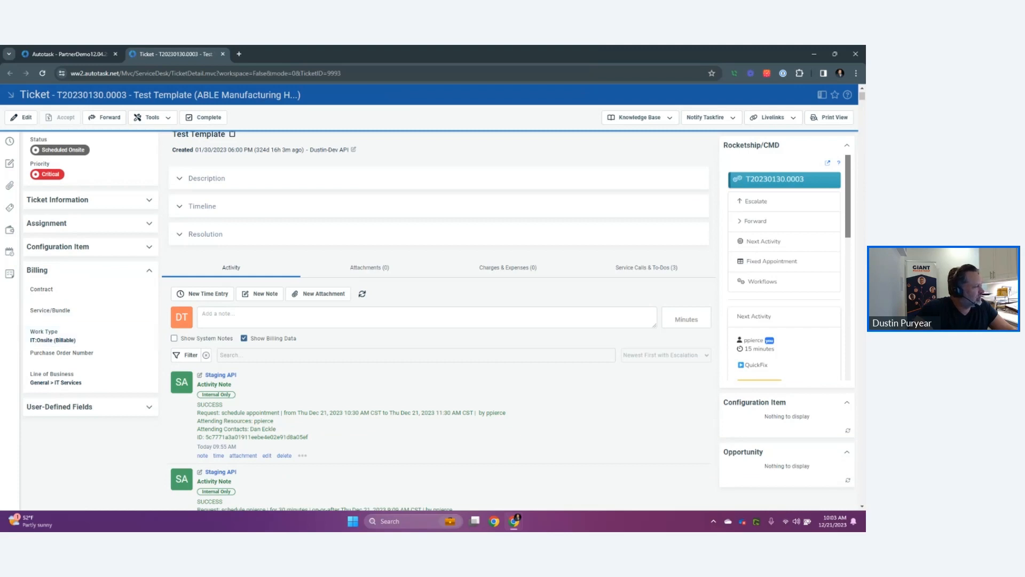
pyautogui.scroll(2, 502, 320)
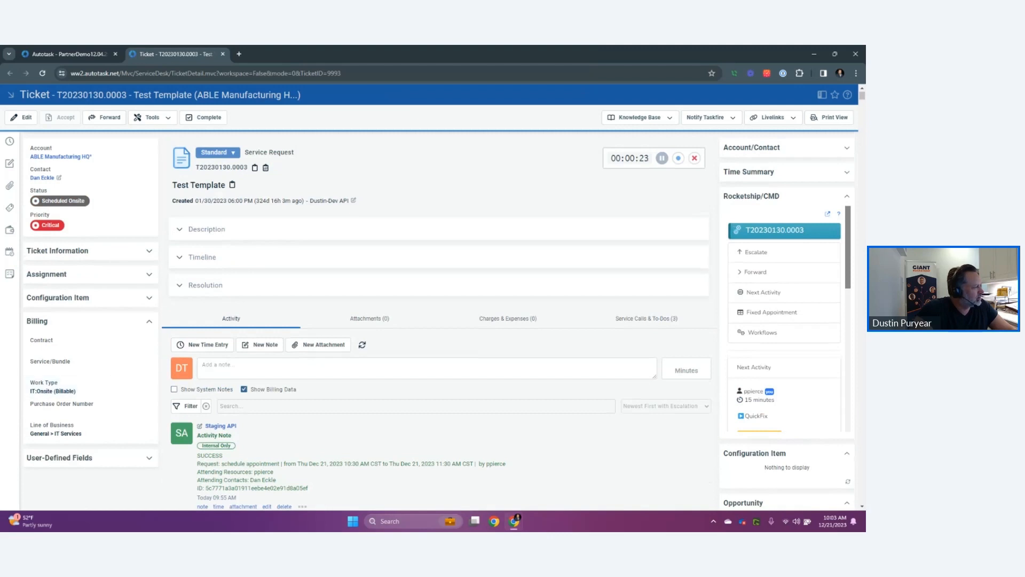
# Expand the ticket's Assignment section and examine its queue, assigned resources and roles together with the work type.
pyautogui.click(149, 274)
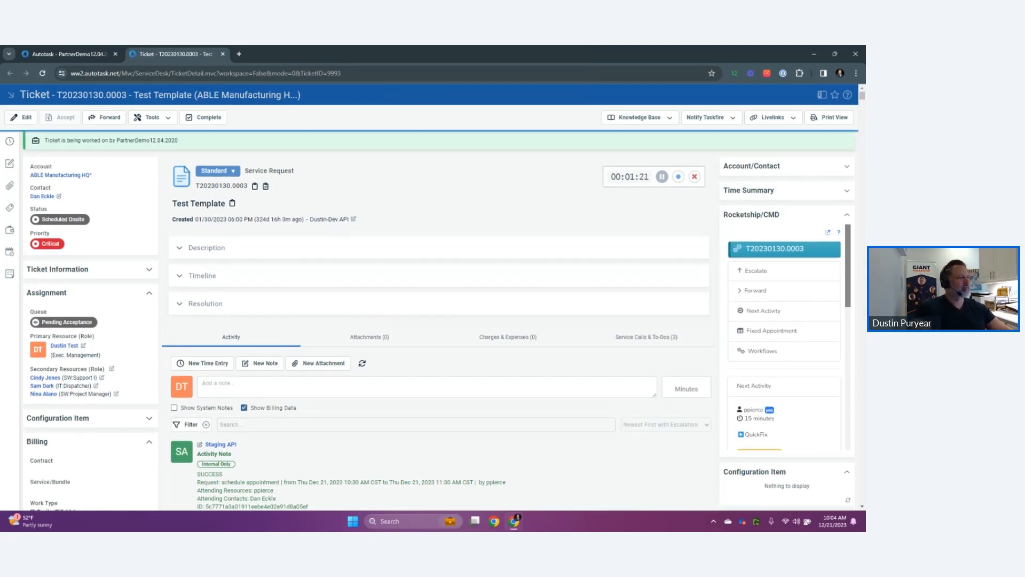
pyautogui.scroll(-4, 439, 321)
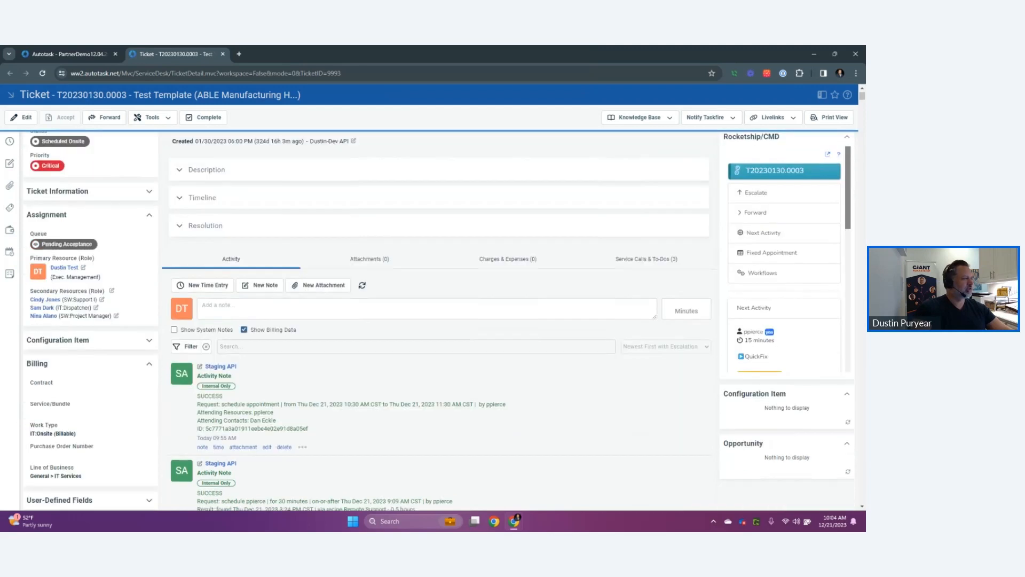
pyautogui.scroll(4, 439, 321)
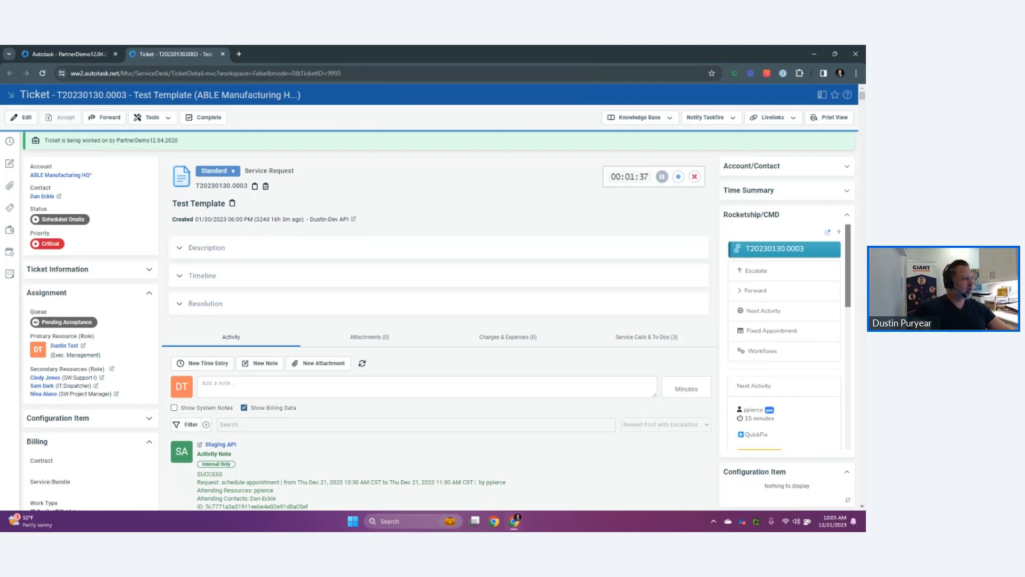
pyautogui.scroll(-3, 90, 292)
pyautogui.scroll(2, 91, 292)
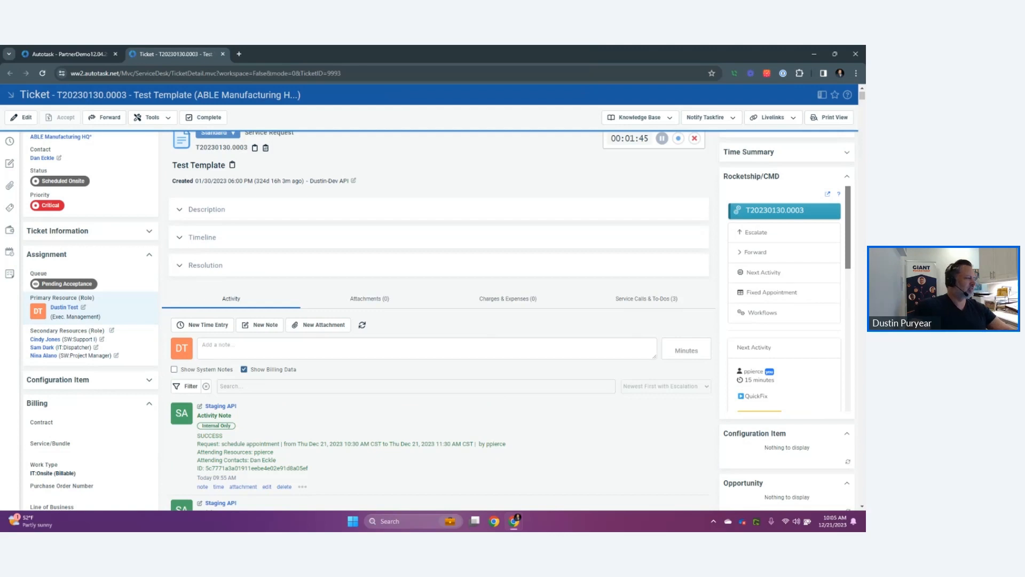
pyautogui.scroll(-2, 91, 307)
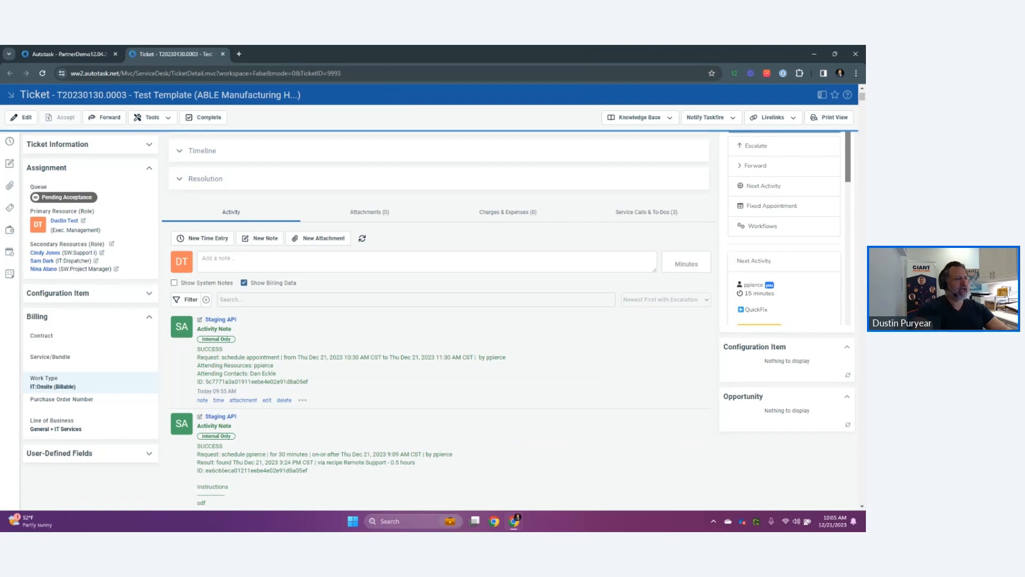
# Duplicate the workboard browser tab and open Roles from the Finance, Accounting, & Invoicing admin settings.
pyautogui.click(70, 54)
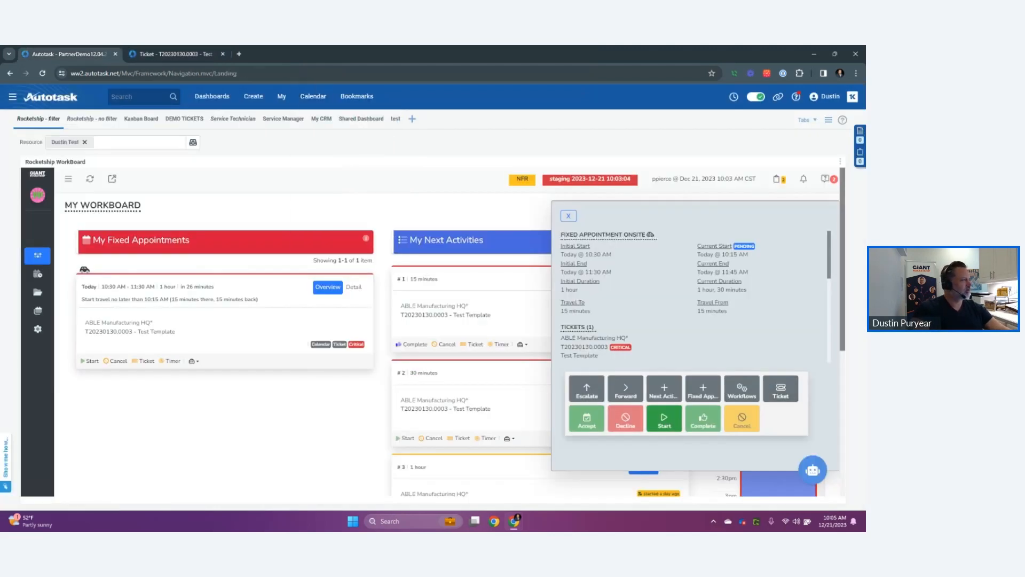
pyautogui.rightClick(85, 57)
pyautogui.click(117, 139)
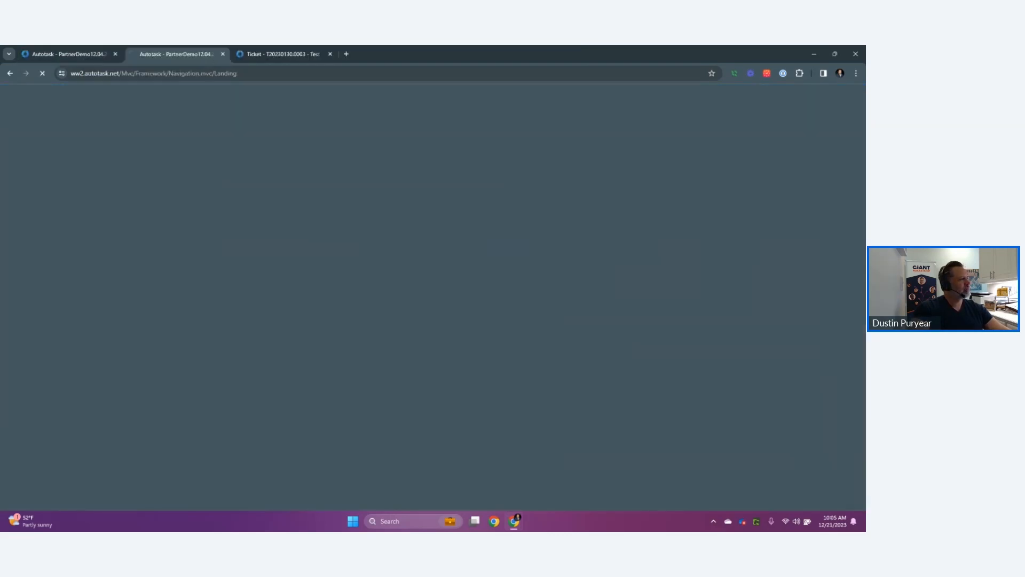
pyautogui.moveTo(12, 96)
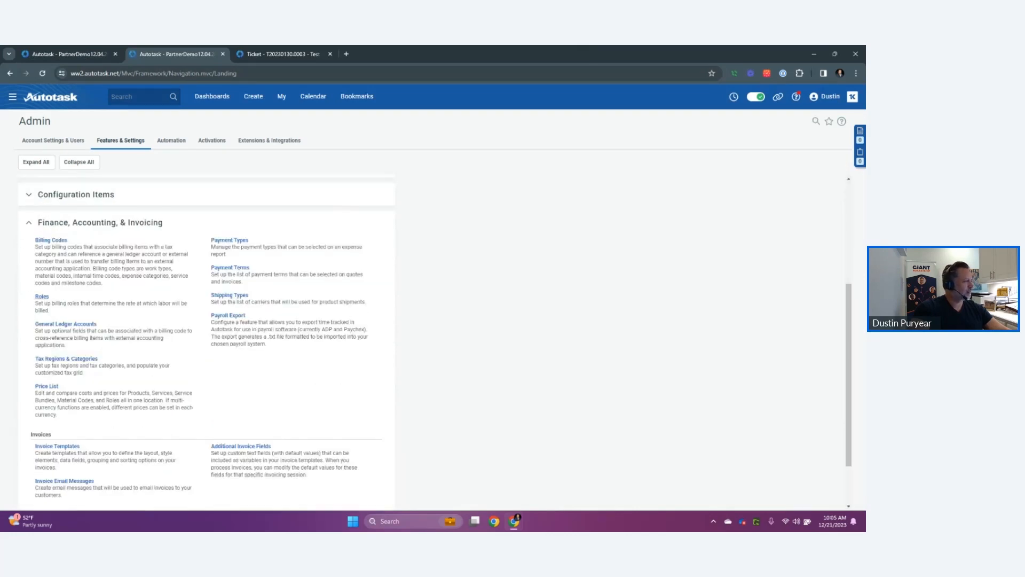
pyautogui.click(42, 297)
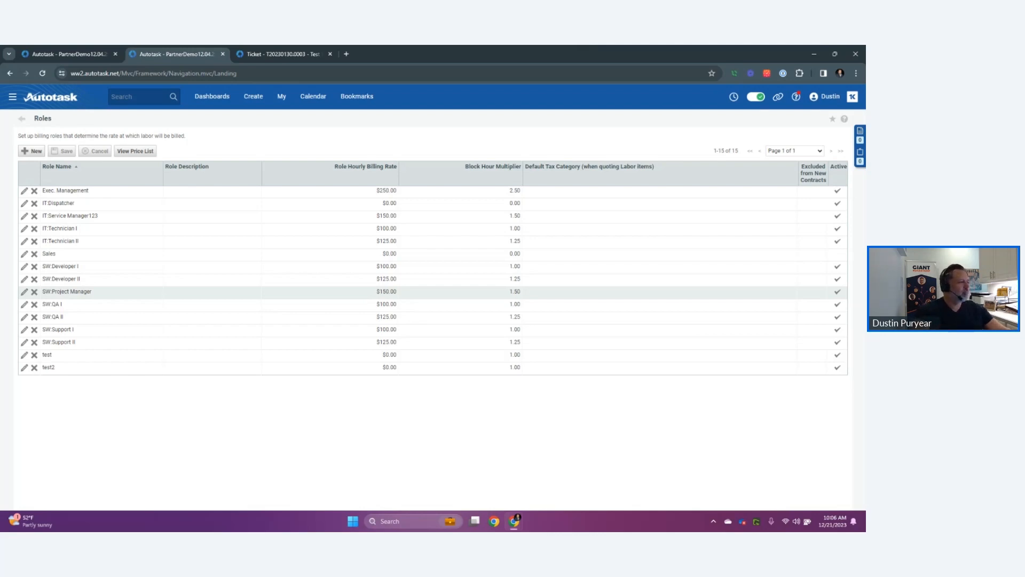
pyautogui.rightClick(204, 292)
pyautogui.click(229, 310)
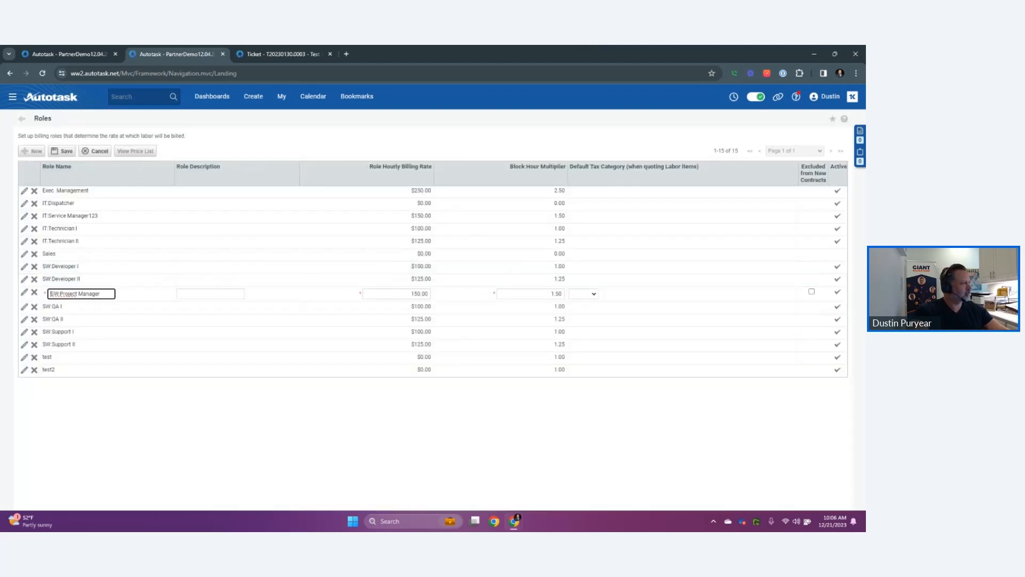
pyautogui.click(95, 151)
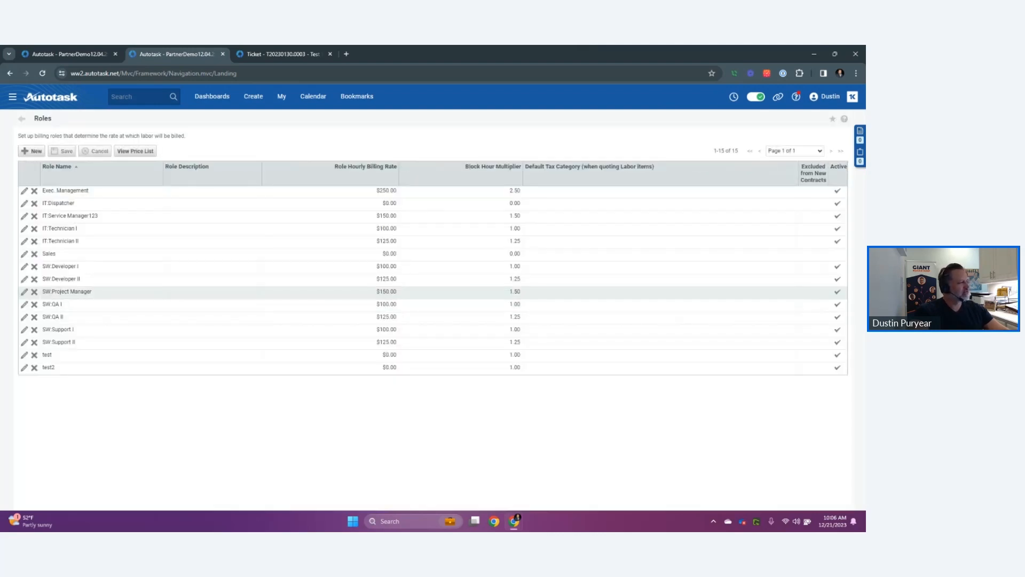
# Open the full settings of the SW:Project Manager role, examine its default tax category options and billing rate, and close them without saving.
pyautogui.rightClick(91, 292)
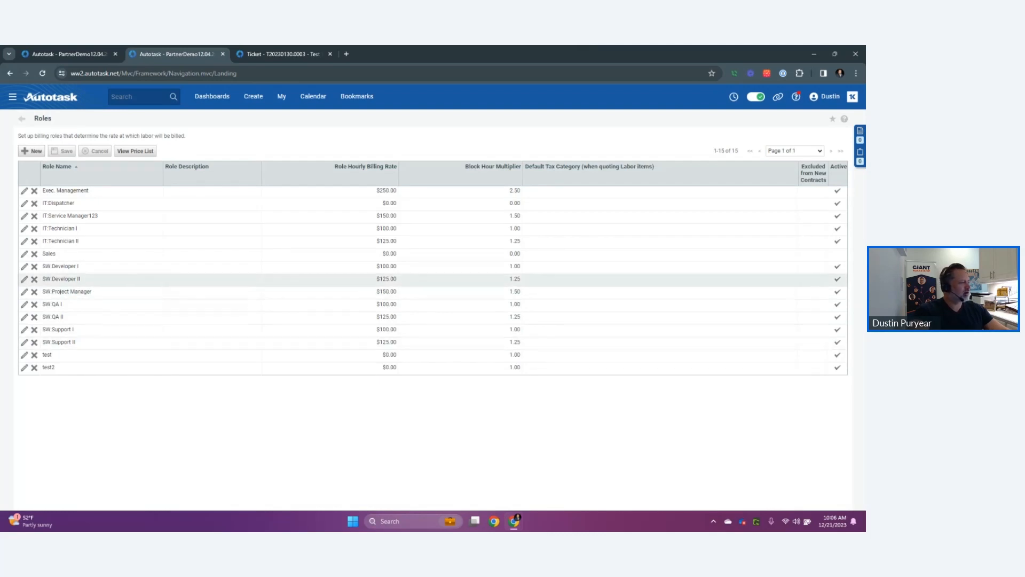
pyautogui.click(75, 292)
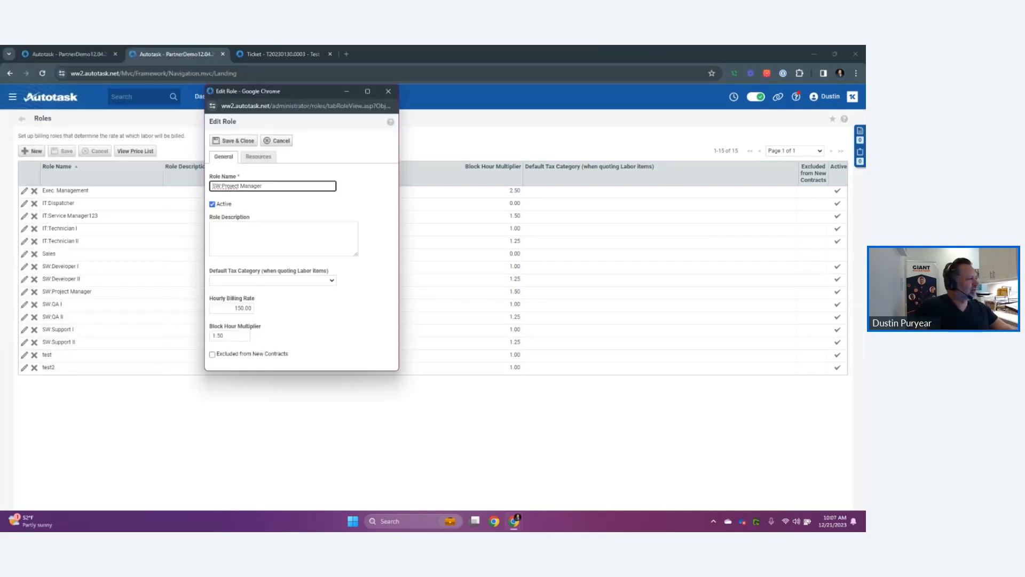
pyautogui.click(273, 281)
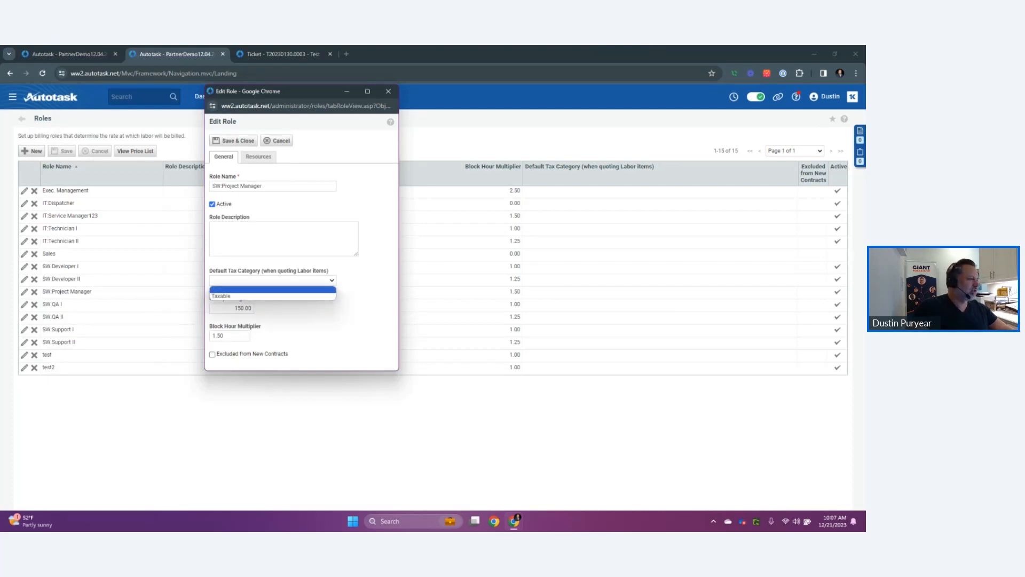
pyautogui.press('Escape')
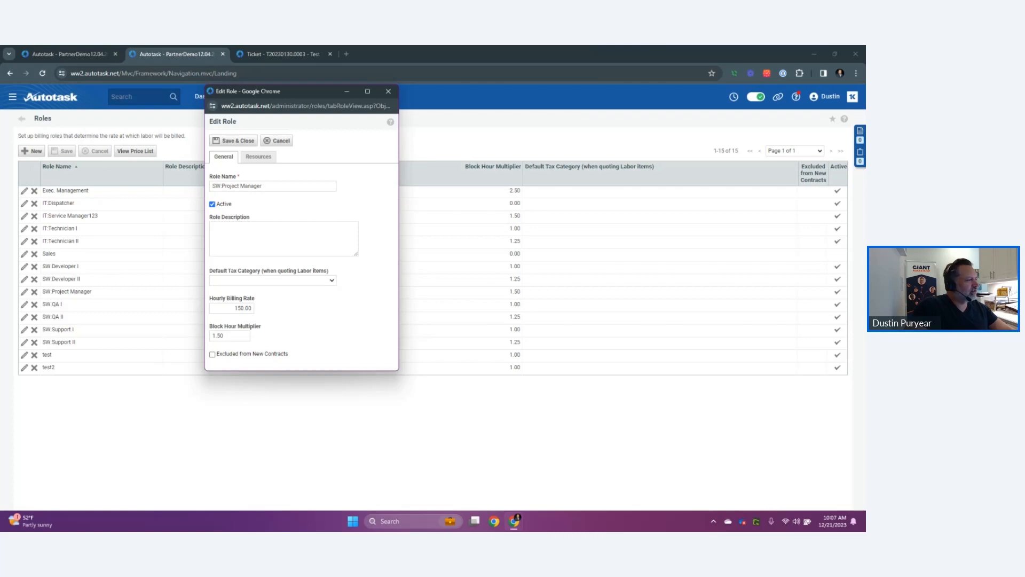
pyautogui.click(388, 92)
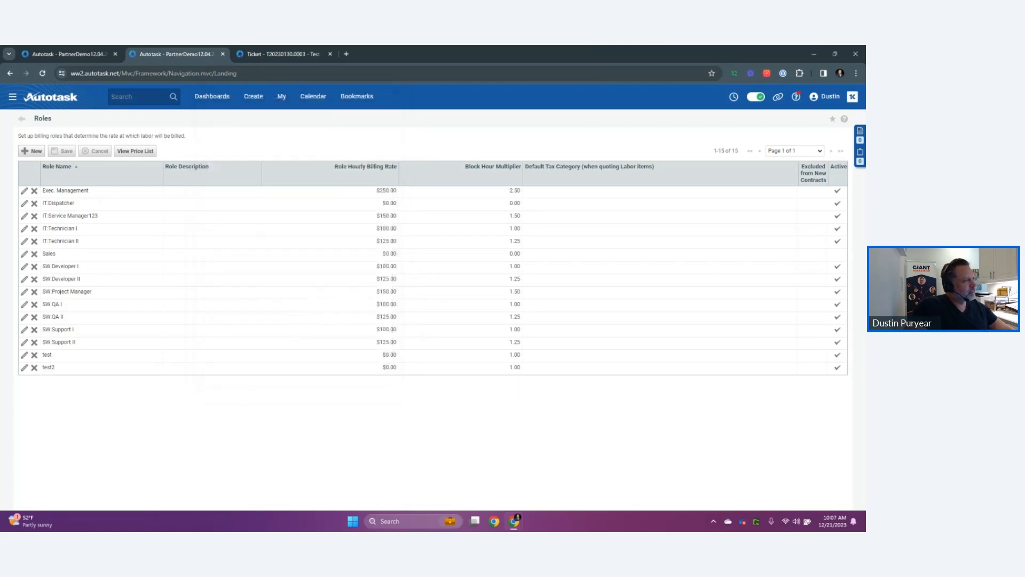
# Go back to the finance admin settings and open the IT:Remote (Billable) work type under Billing Codes.
pyautogui.hotkey('alt', 'Left')
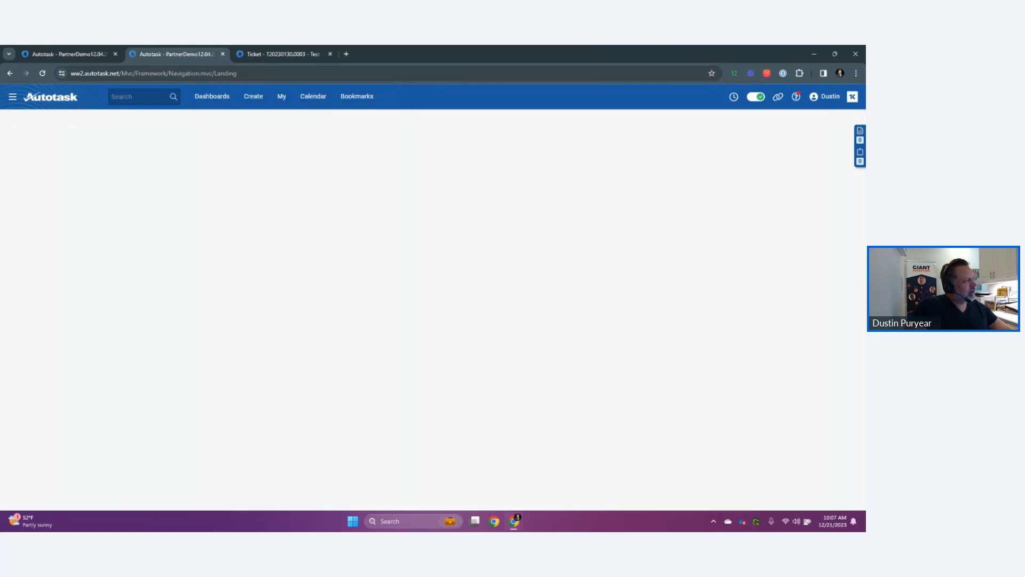
pyautogui.scroll(-5, 206, 342)
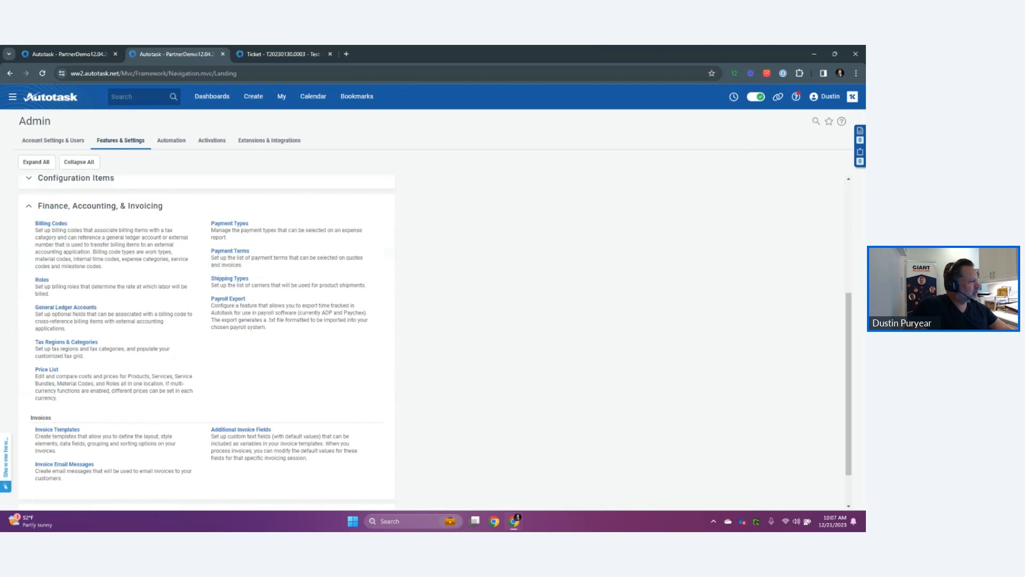
pyautogui.scroll(-1, 206, 342)
pyautogui.scroll(1, 206, 342)
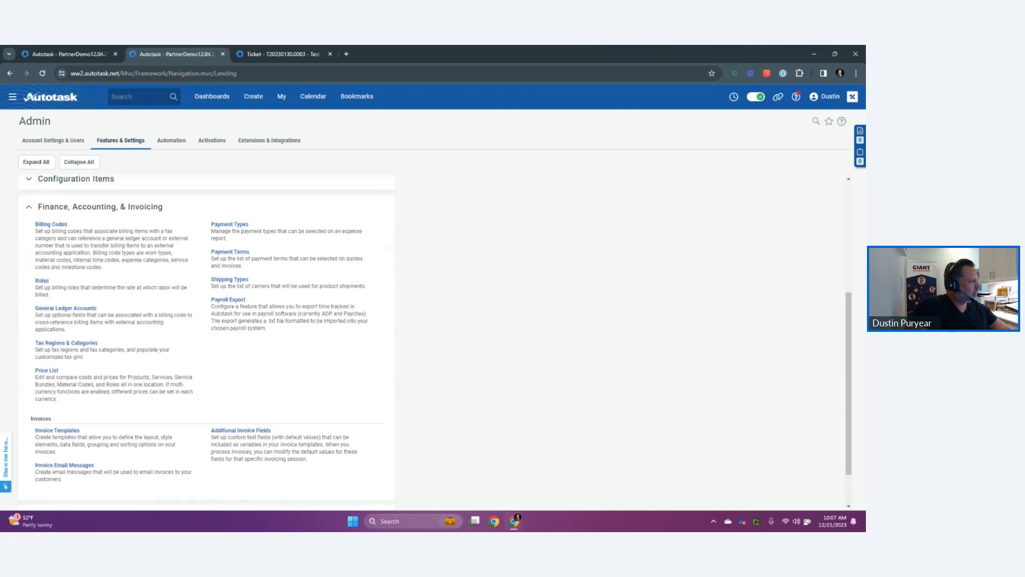
pyautogui.scroll(2, 206, 342)
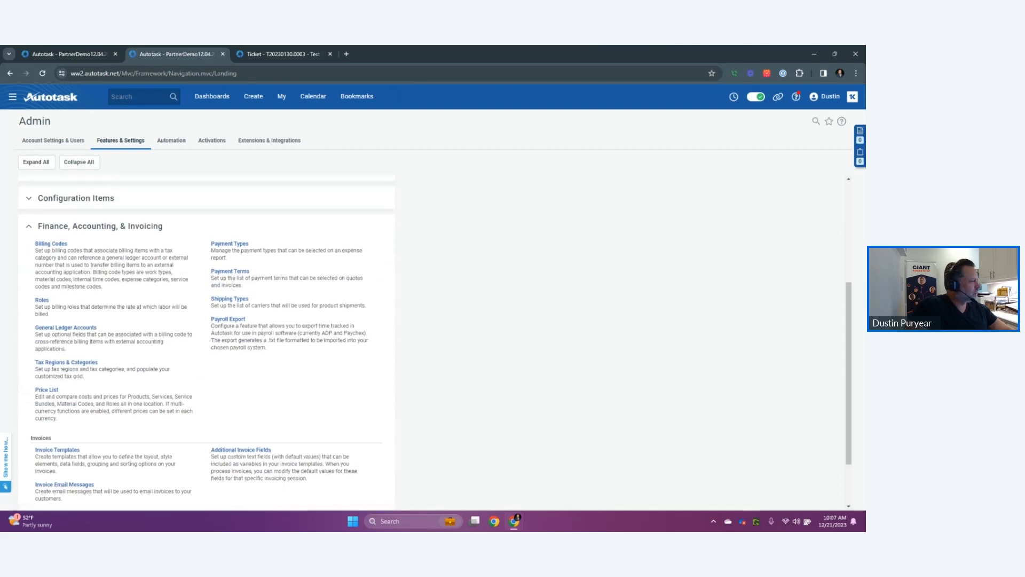
pyautogui.click(51, 244)
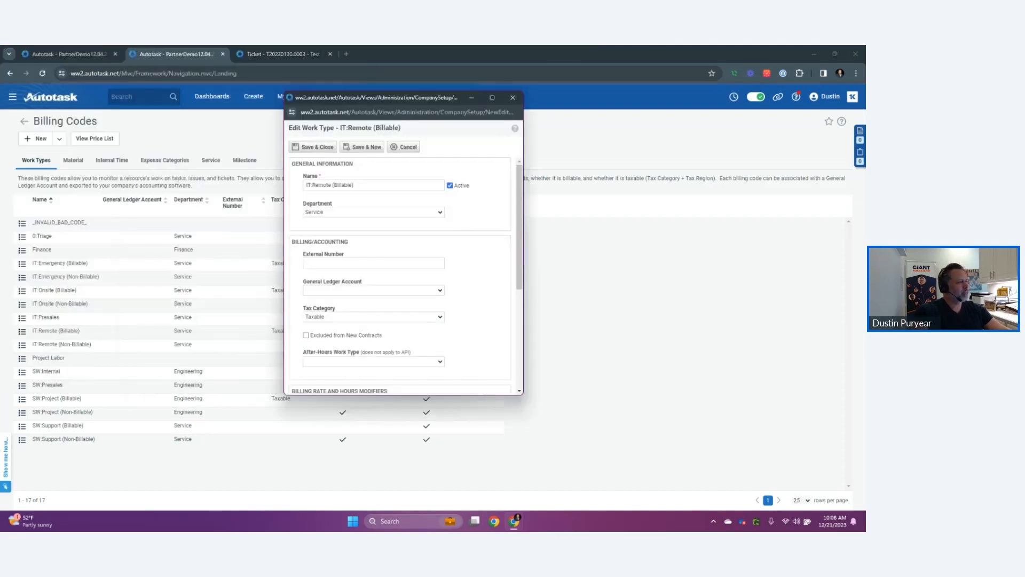
# Examine the accounting fields of the IT:Remote (Billable) work type and the choices offered for its after-hours work type, keeping that field blank.
pyautogui.scroll(-3, 403, 276)
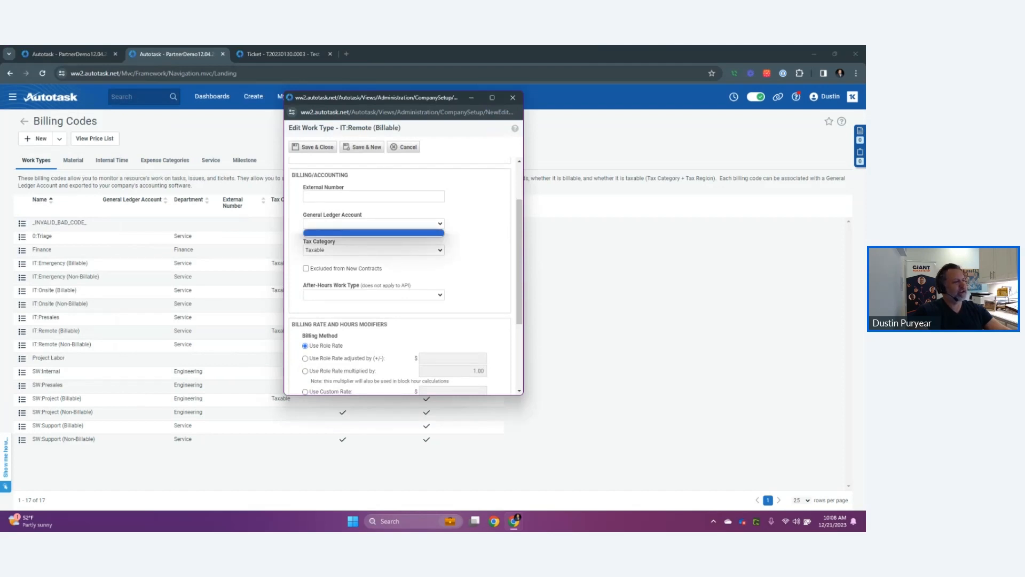
pyautogui.press('Escape')
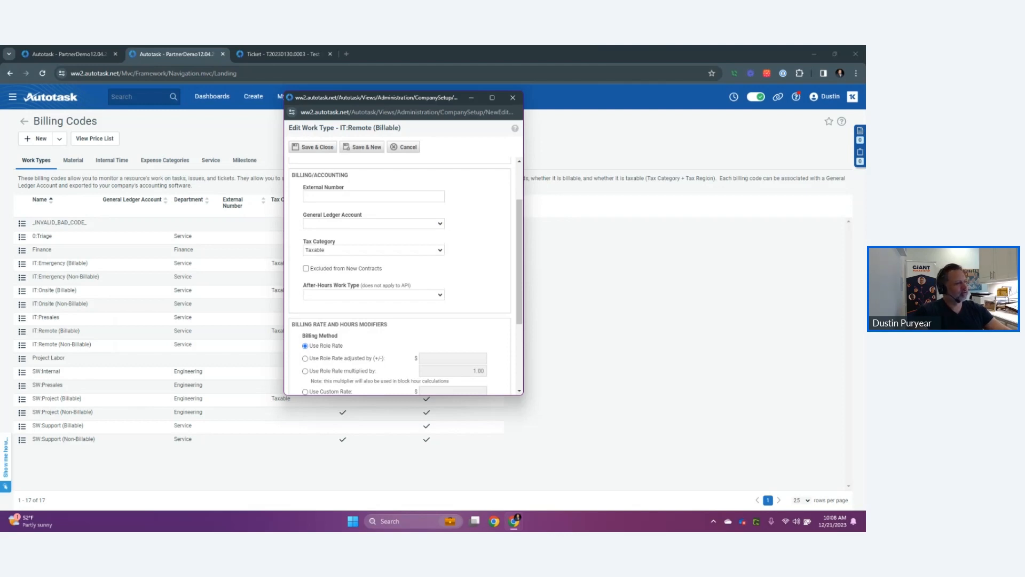
pyautogui.scroll(-1, 401, 277)
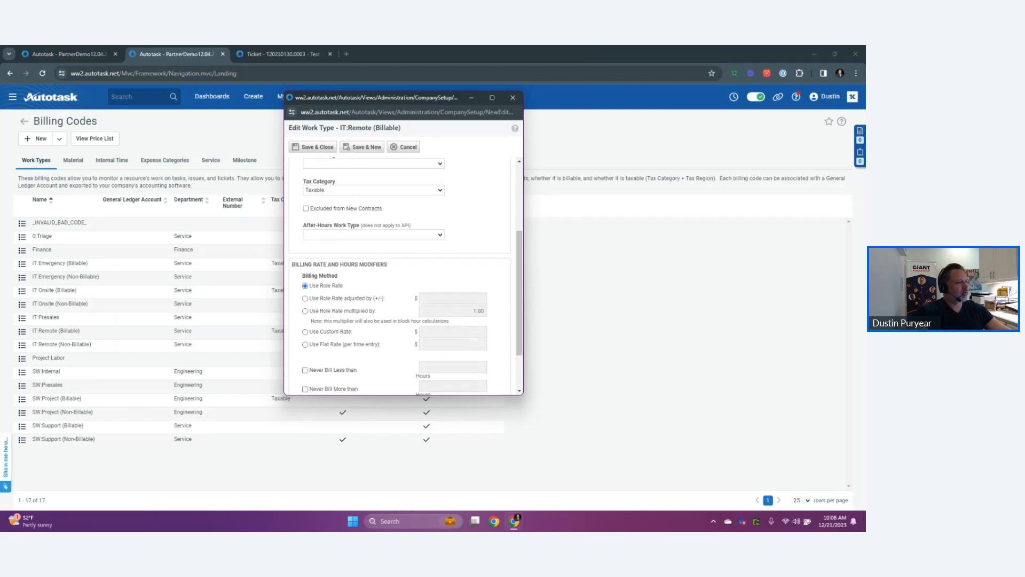
pyautogui.click(374, 235)
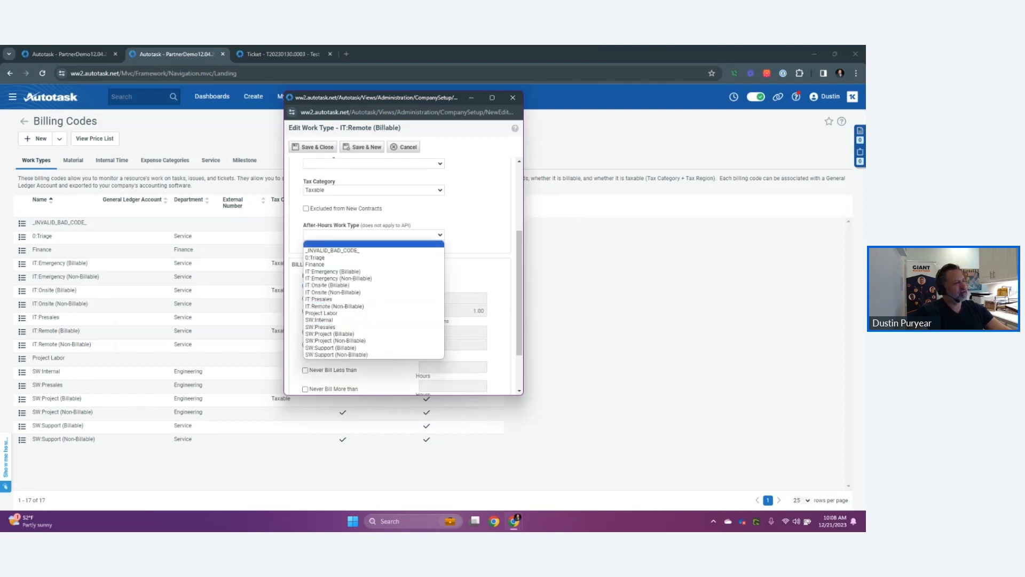
pyautogui.click(373, 244)
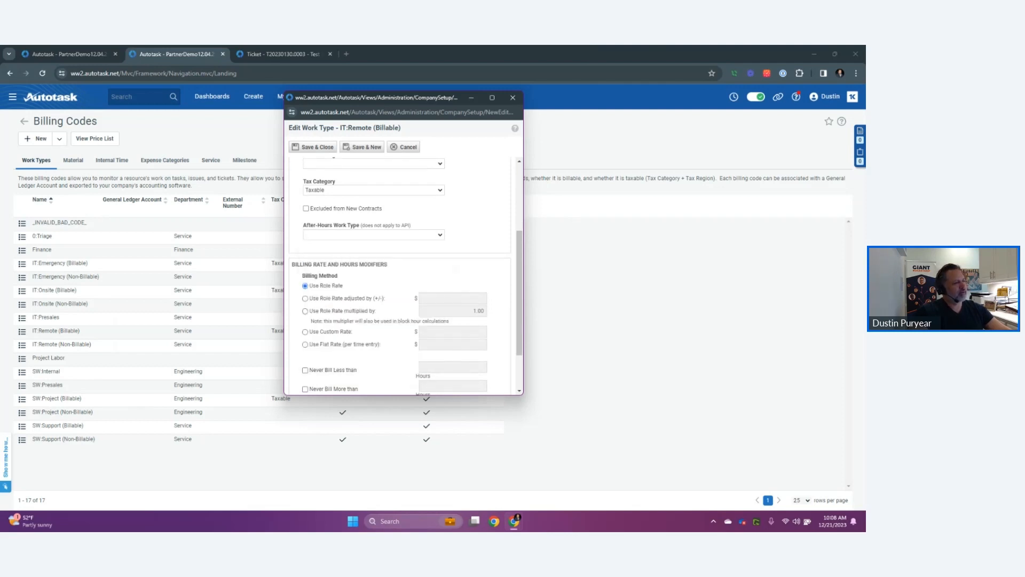
pyautogui.click(373, 235)
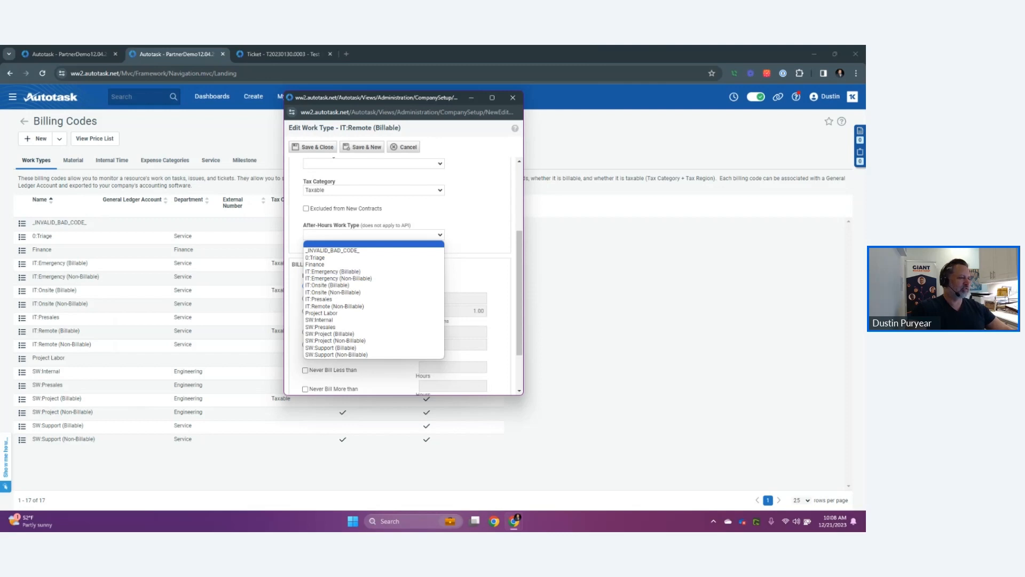
pyautogui.click(374, 244)
# Try a role rate adjustment of $5.00 as the IT:Remote (Billable) billing method, then restore Use Role Rate.
pyautogui.scroll(-2, 399, 276)
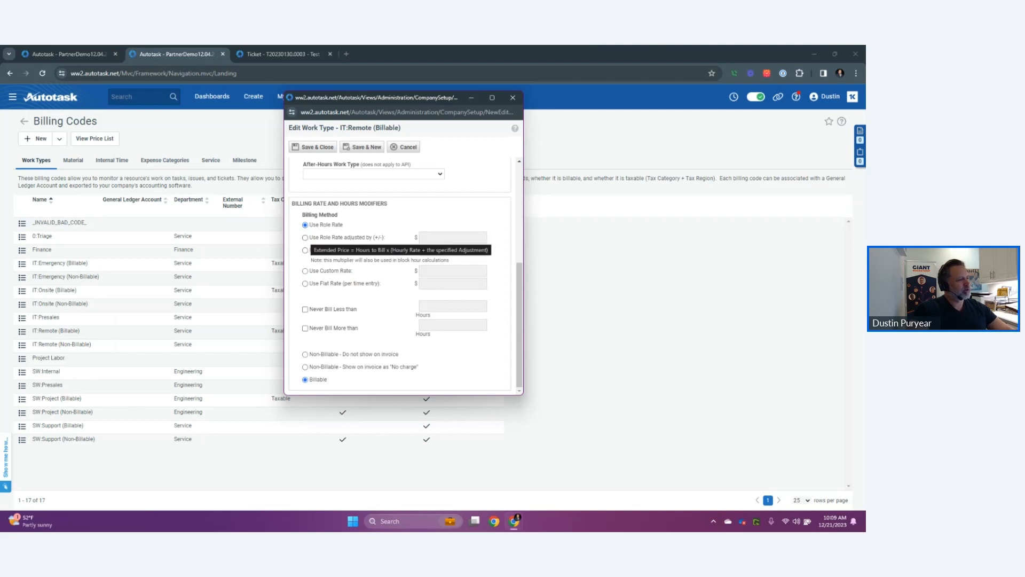
pyautogui.click(305, 237)
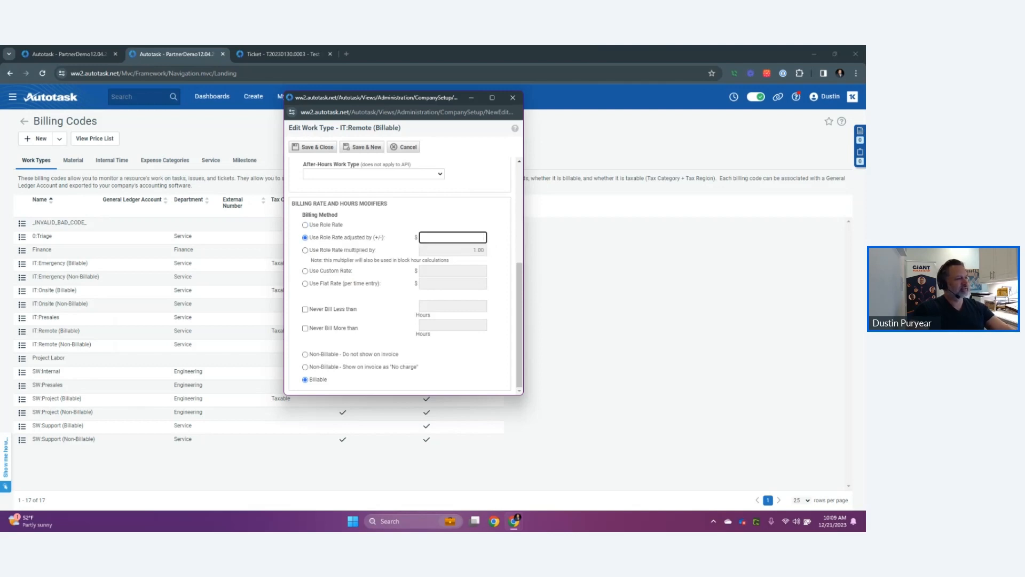
pyautogui.write('5')
pyautogui.press('Tab')
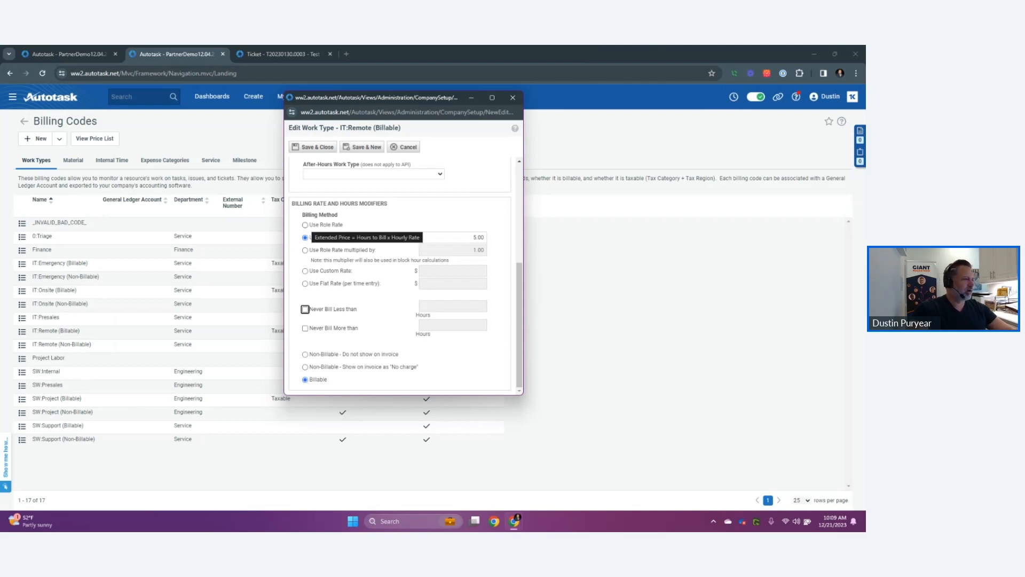
pyautogui.click(305, 224)
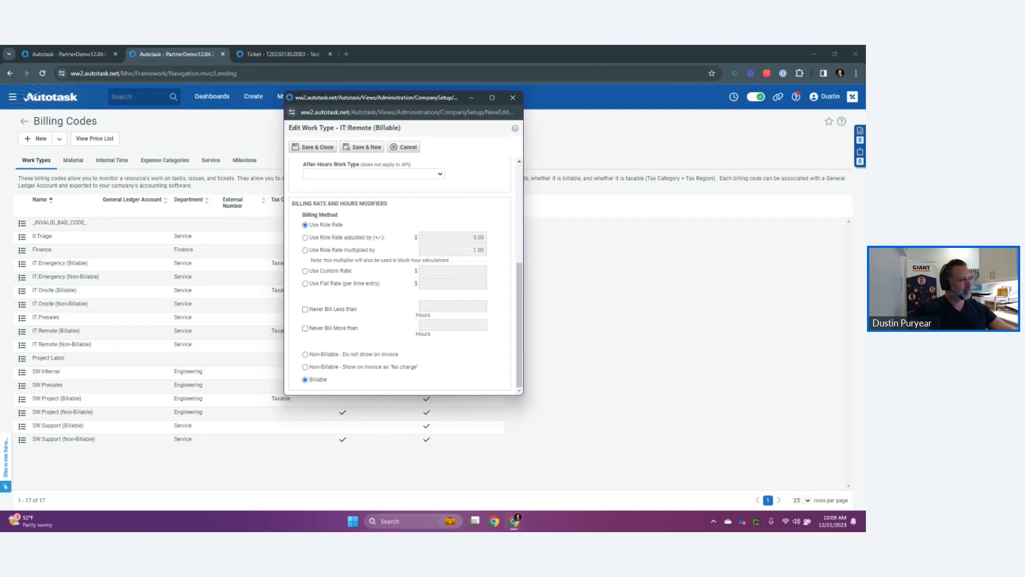
# Try a custom rate of $75.00 for the IT:Remote (Billable) work type, then close its settings without saving.
pyautogui.click(306, 271)
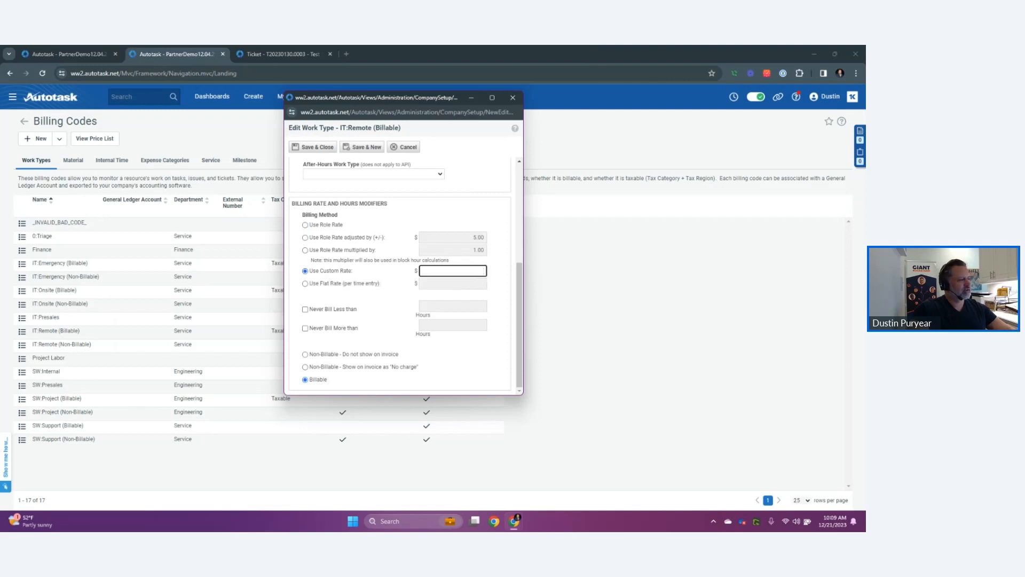
pyautogui.scroll(1, 403, 275)
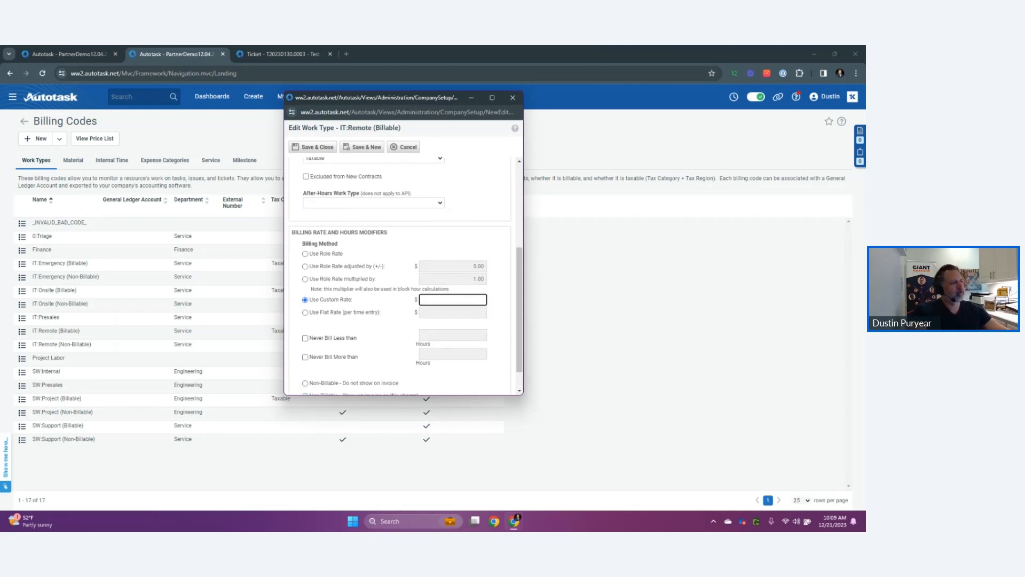
pyautogui.scroll(1, 403, 275)
pyautogui.scroll(-2, 403, 275)
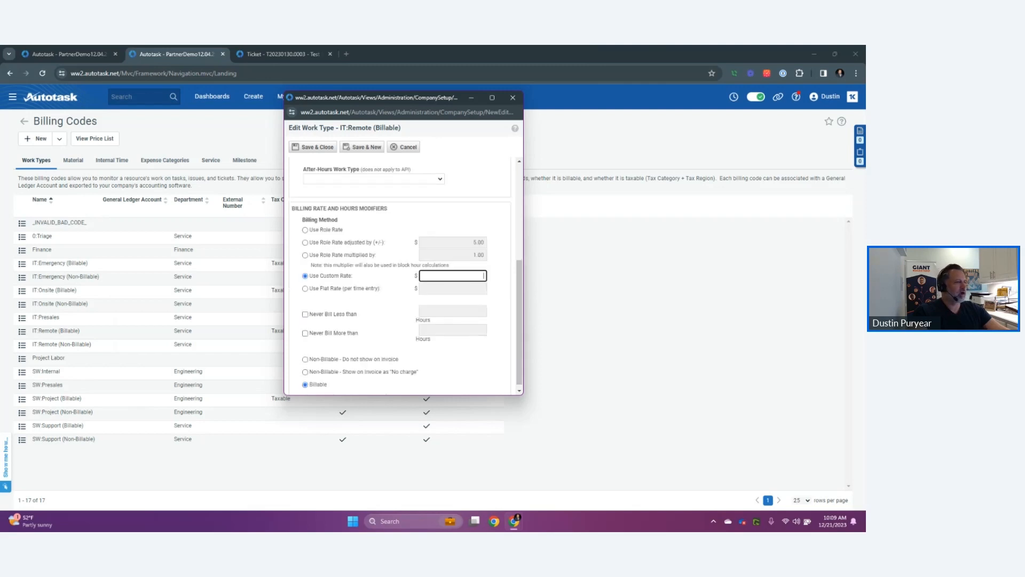
pyautogui.moveTo(395, 97); pyautogui.dragTo(560, 94)
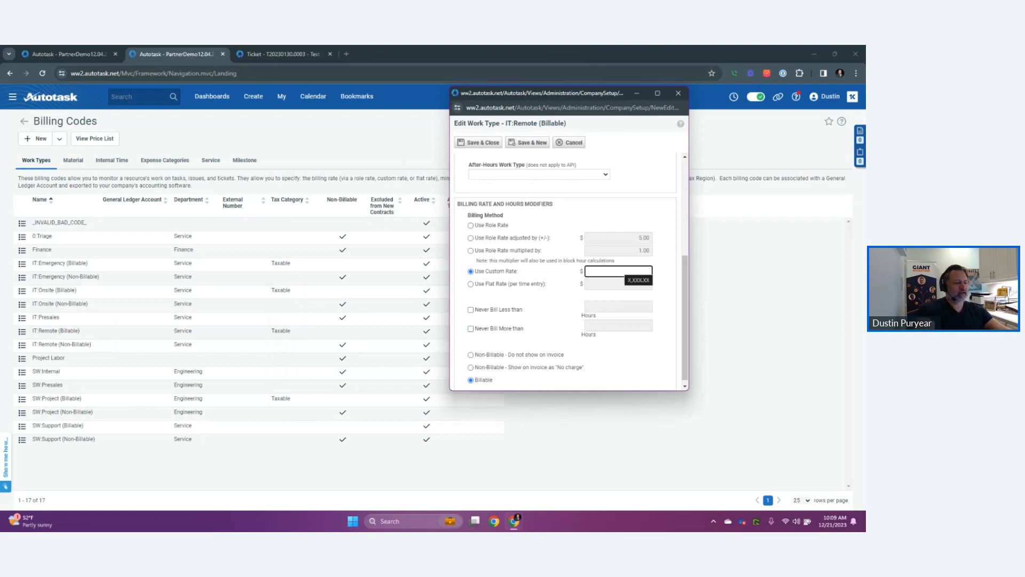
pyautogui.write('75')
pyautogui.press('Tab')
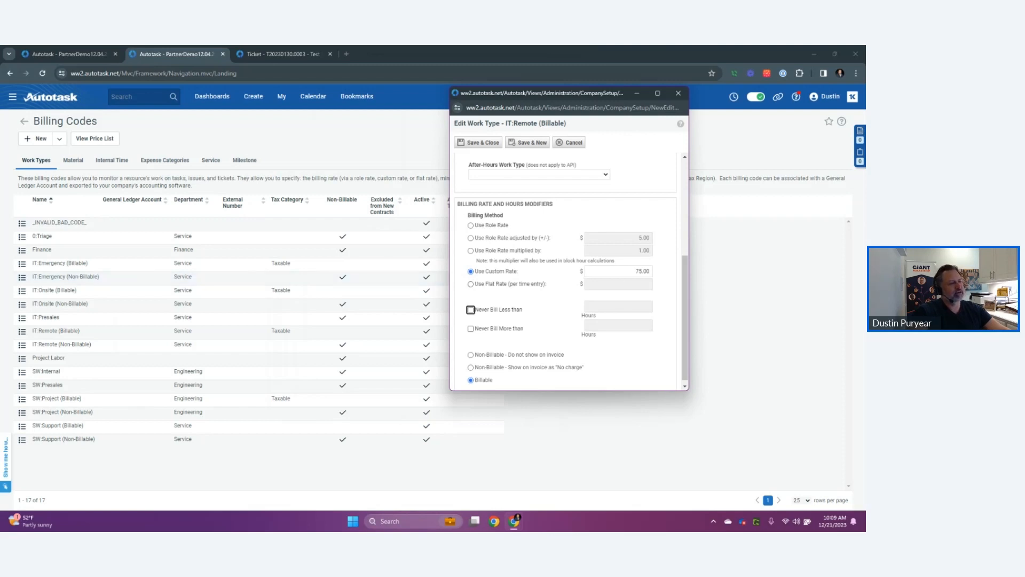
pyautogui.click(678, 93)
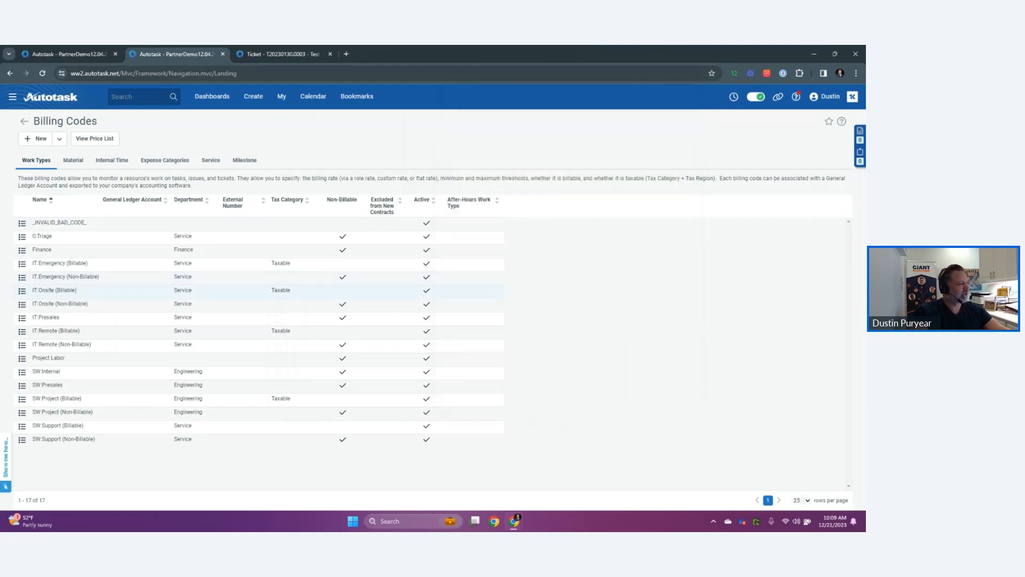
# Open the IT:Onsite (Billable) work type for editing and examine its billing rate and hours modifiers.
pyautogui.click(22, 291)
pyautogui.click(44, 309)
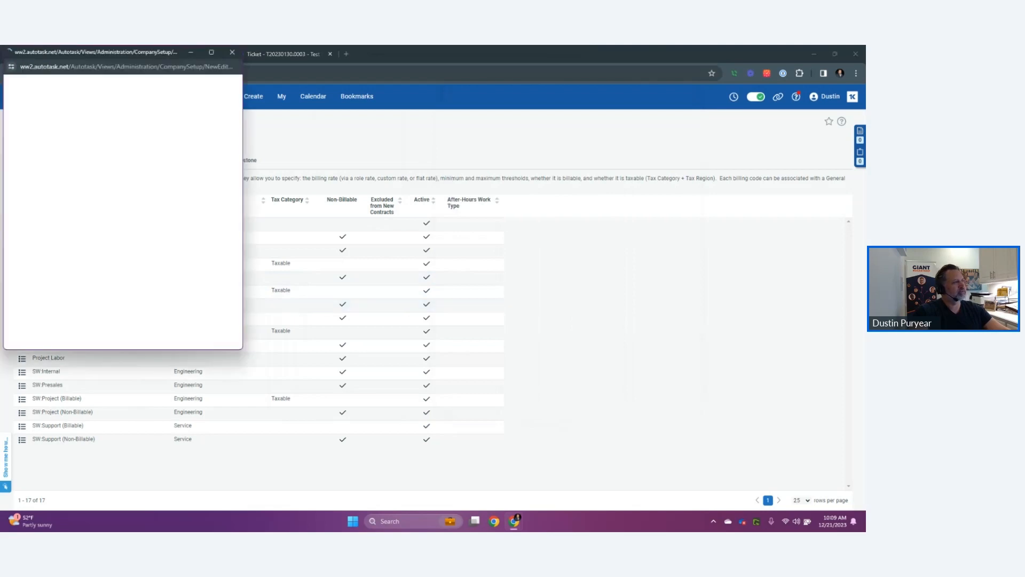
pyautogui.moveTo(106, 53); pyautogui.dragTo(631, 84)
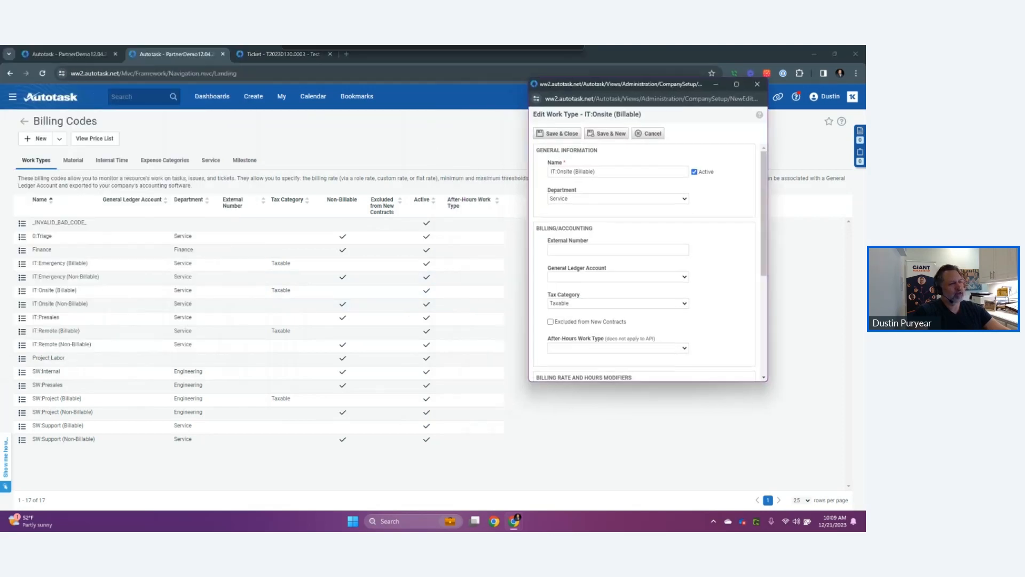
pyautogui.scroll(-2, 643, 261)
pyautogui.scroll(-2, 646, 262)
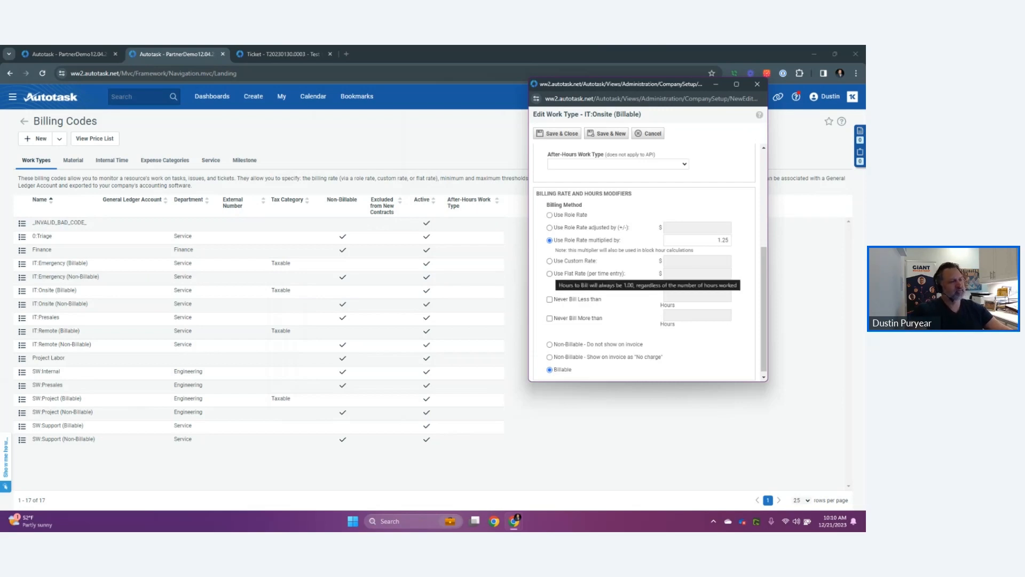
# Try a flat rate of $150.00 per time entry for IT:Onsite (Billable), then switch the billing method to Use Role Rate.
pyautogui.click(550, 273)
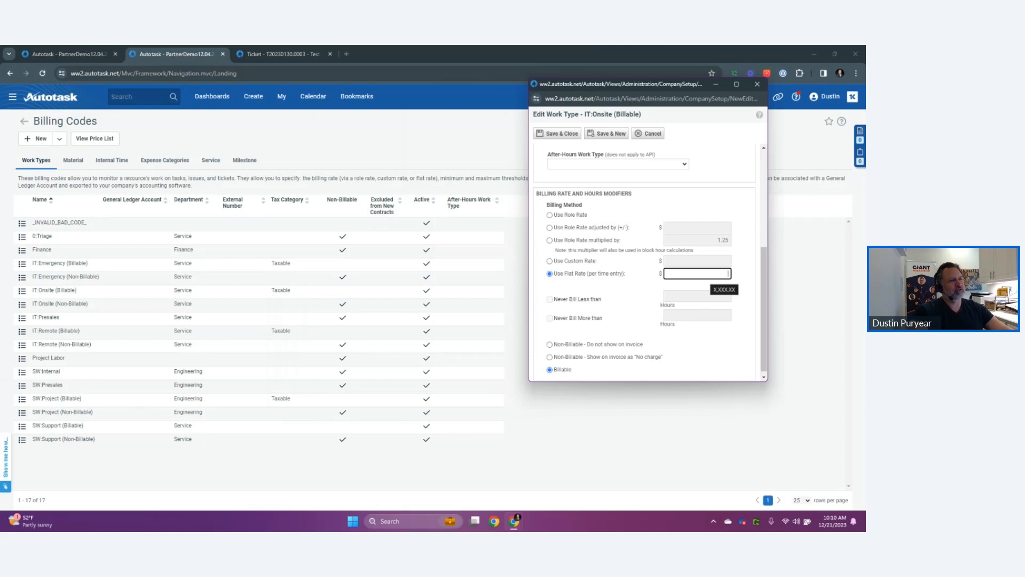
pyautogui.write('150')
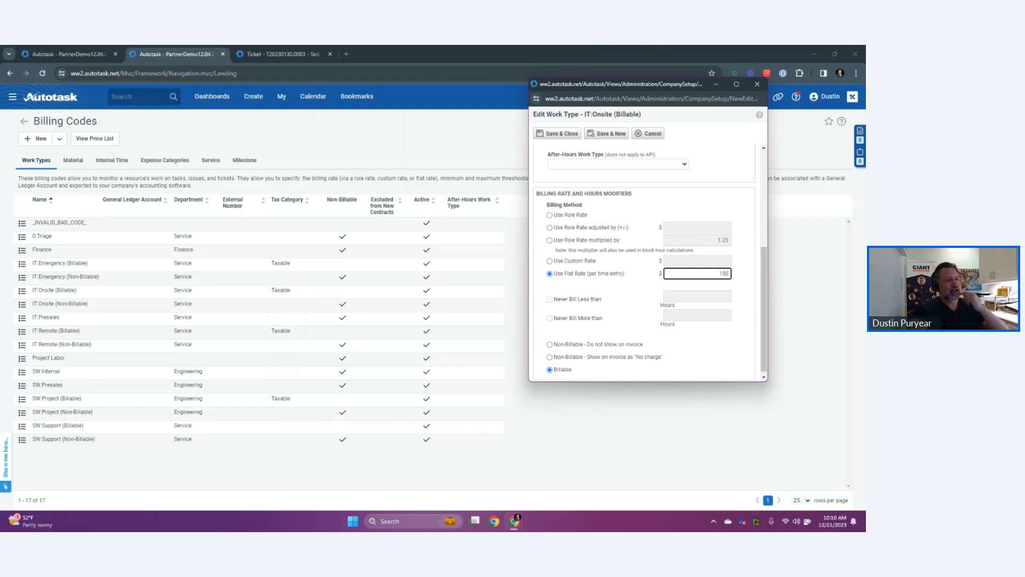
pyautogui.press('Tab')
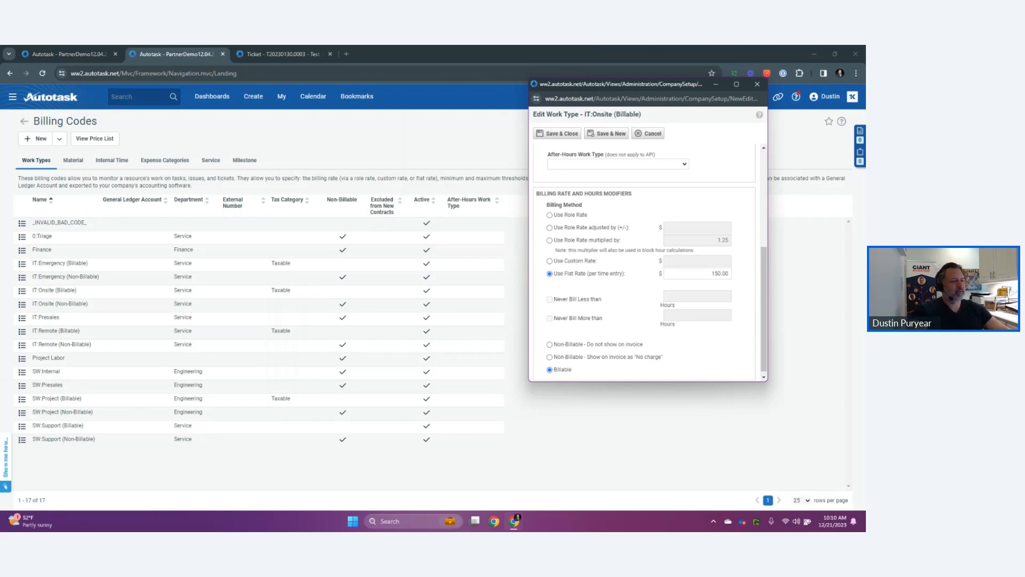
pyautogui.click(550, 215)
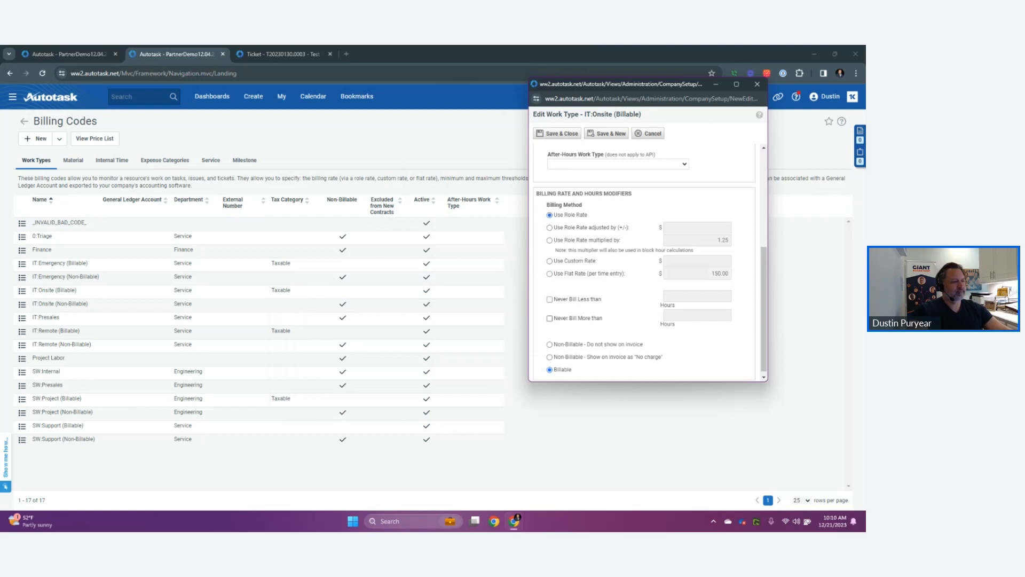
# Try a Never Bill Less than minimum of 0.25 hours on IT:Onsite (Billable), then close the work type without saving.
pyautogui.click(549, 299)
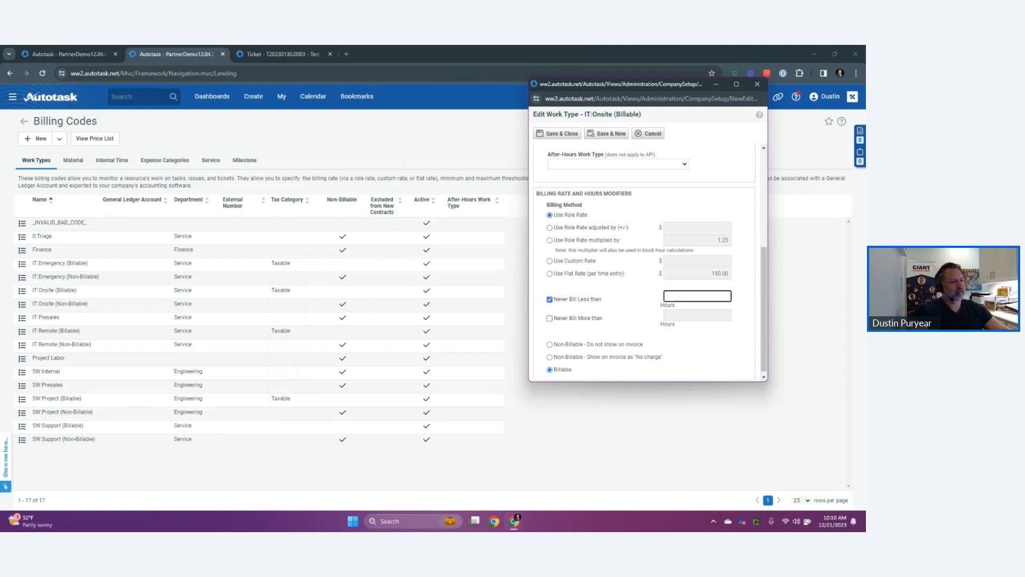
pyautogui.press('Tab')
pyautogui.click(549, 318)
pyautogui.click(549, 318)
pyautogui.click(697, 296)
pyautogui.write('0.25')
pyautogui.press('Tab')
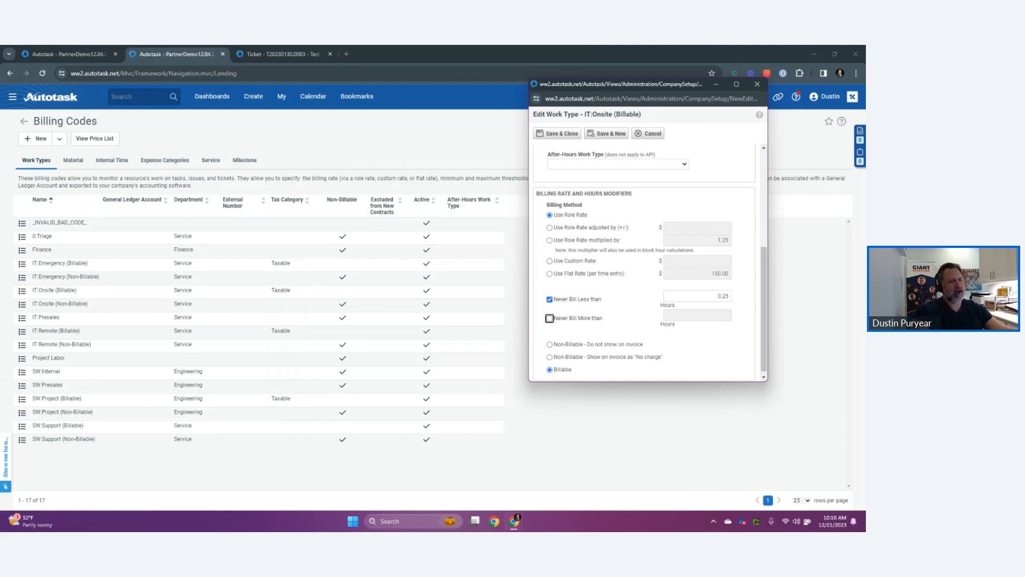
pyautogui.scroll(-1, 644, 262)
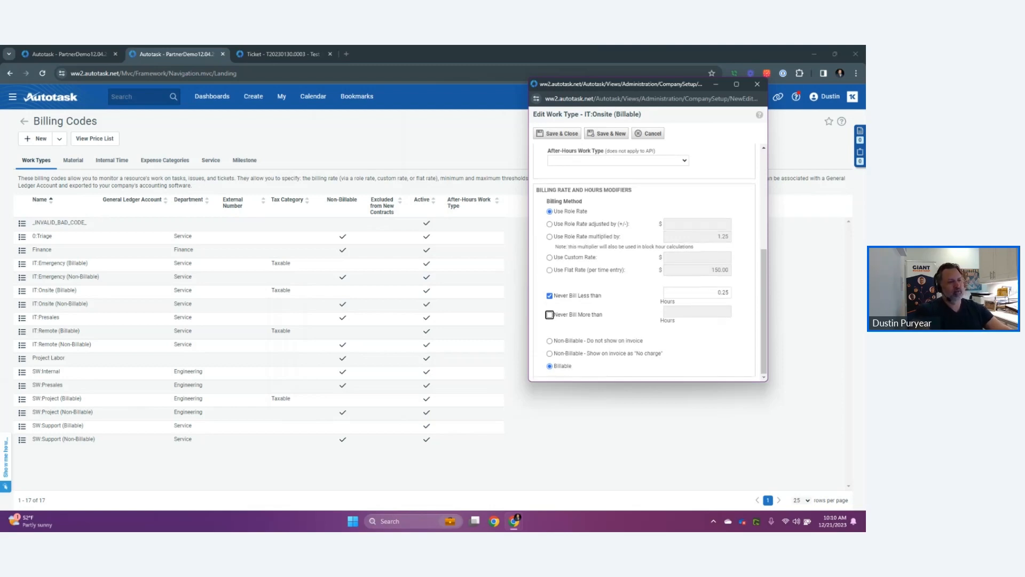
pyautogui.scroll(3, 644, 262)
pyautogui.scroll(-3, 643, 262)
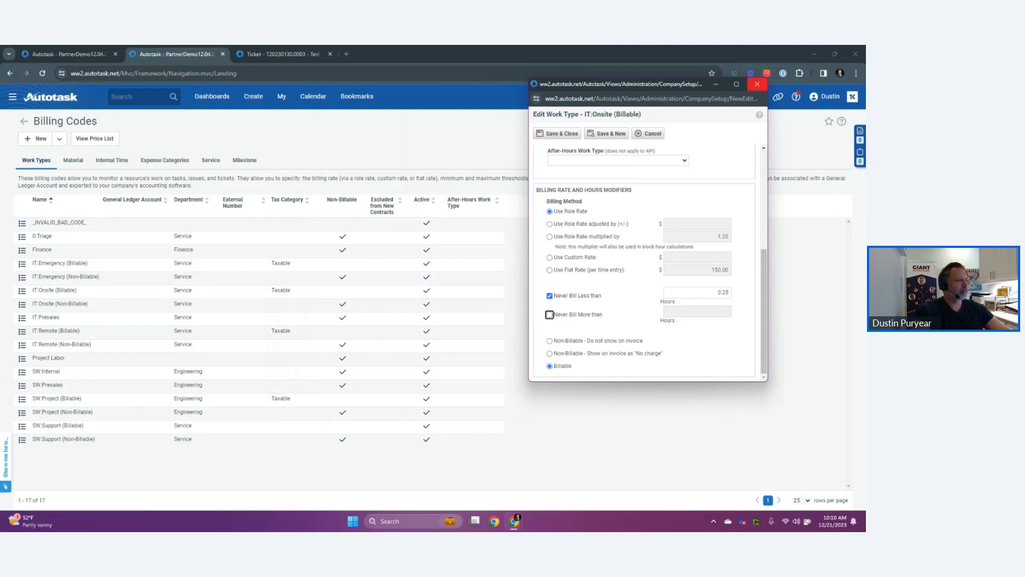
pyautogui.click(757, 84)
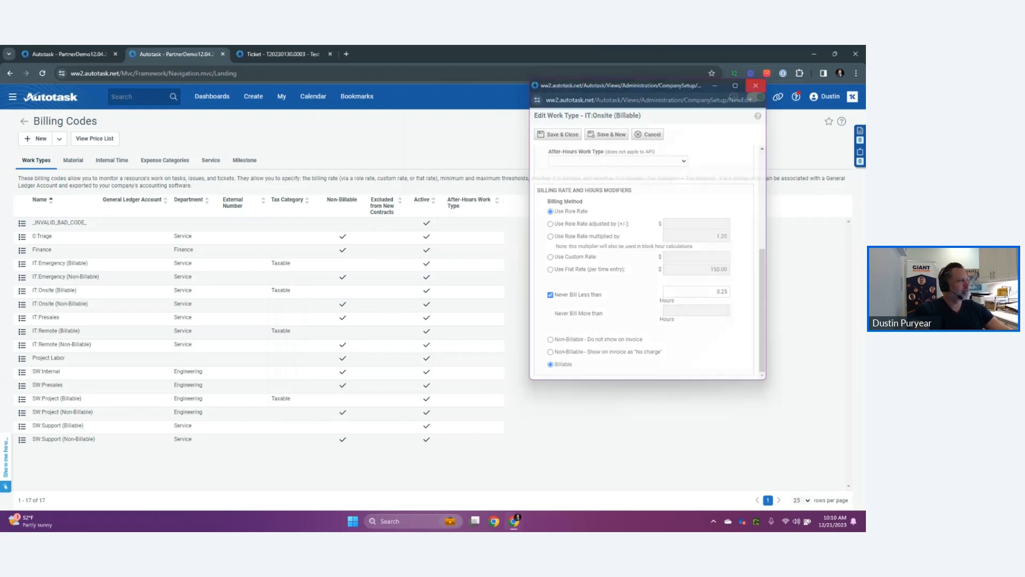
# Open the contract search and list all active contracts.
pyautogui.click(12, 97)
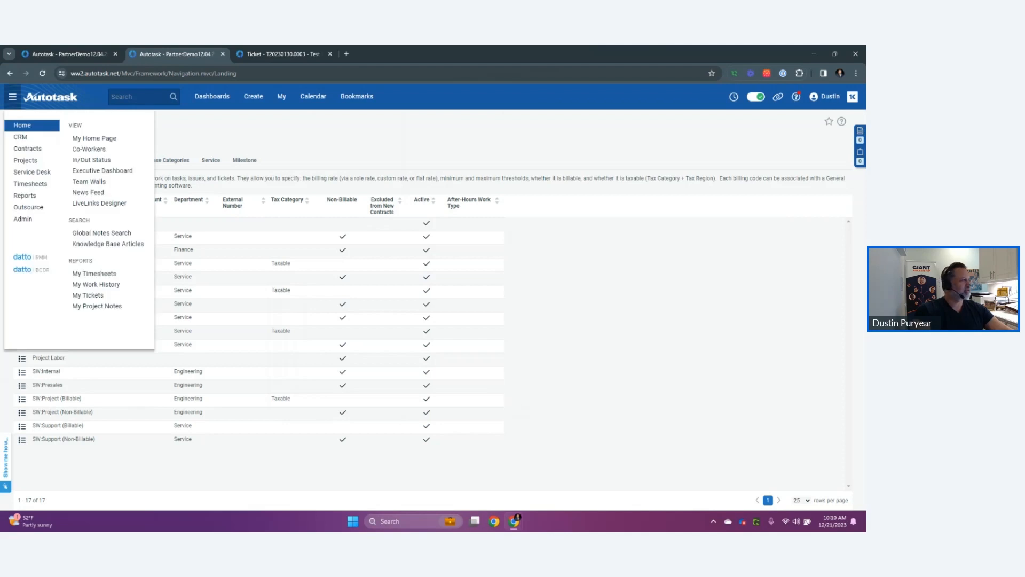
pyautogui.moveTo(23, 219)
pyautogui.moveTo(27, 149)
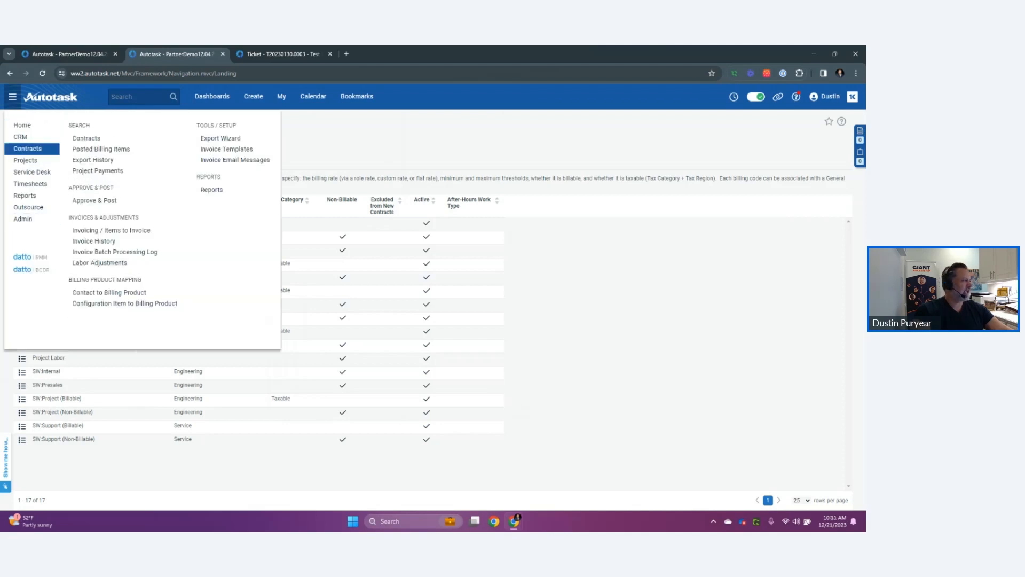
pyautogui.click(87, 138)
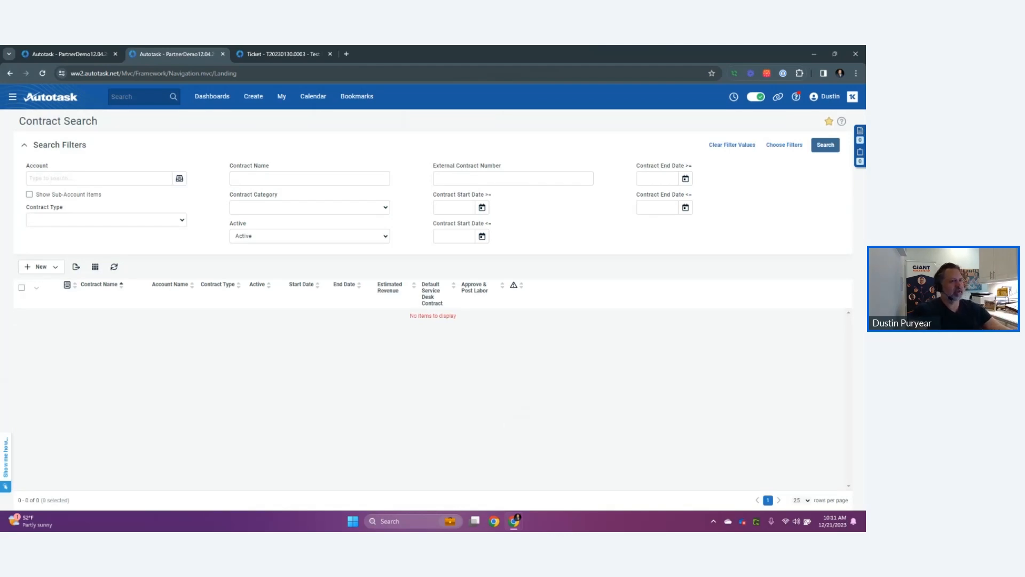
pyautogui.click(825, 145)
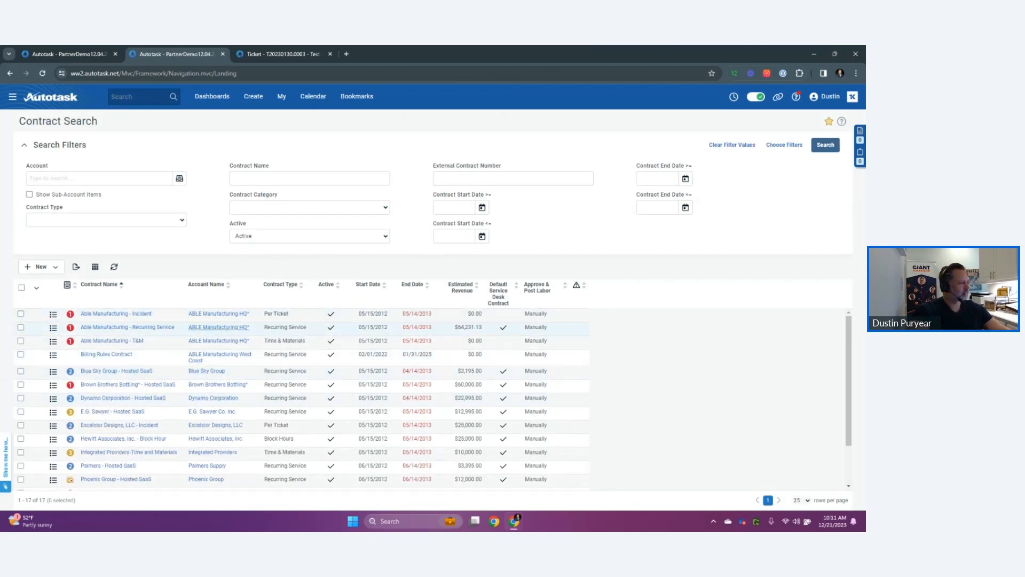
# Open the Able Manufacturing - T&M contract in a new browser tab and display its contract rates per role.
pyautogui.middleClick(112, 340)
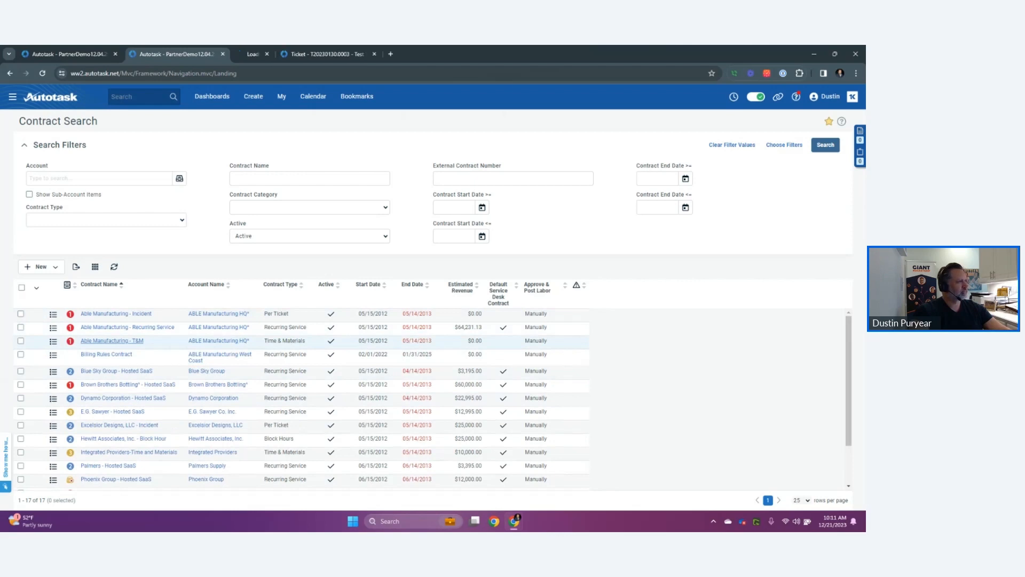
pyautogui.hotkey('ctrl', 'Tab')
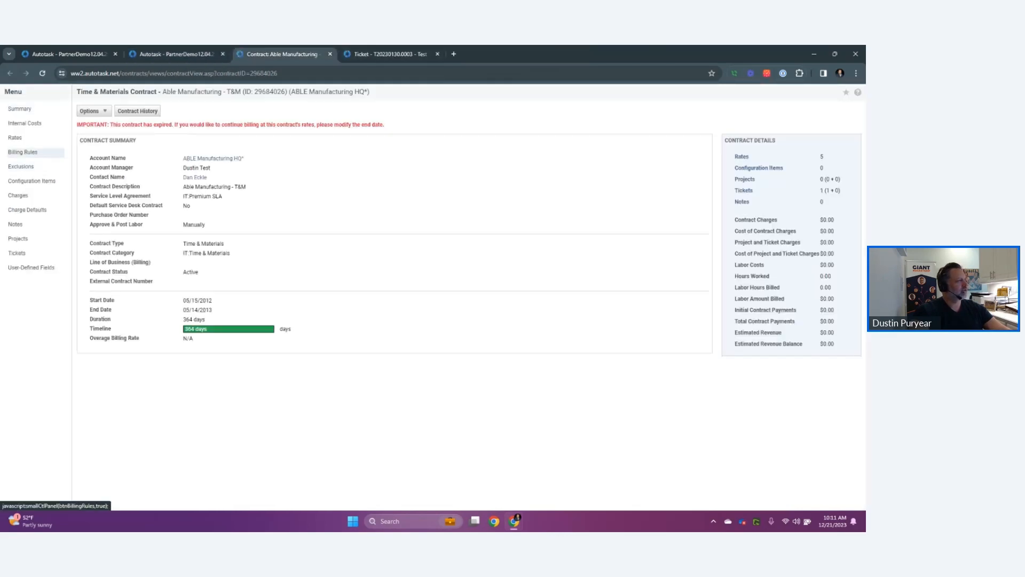
pyautogui.click(15, 138)
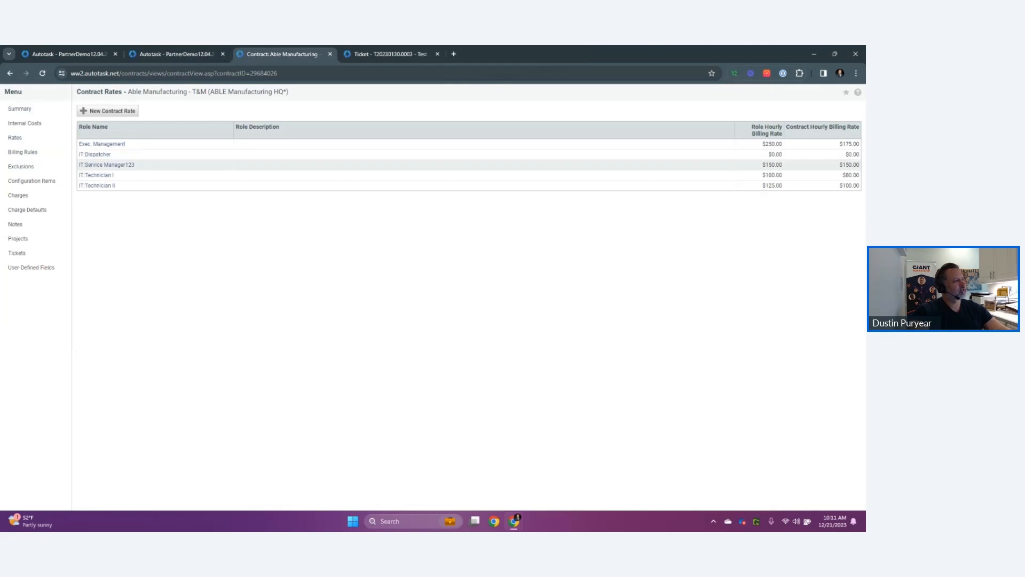
# Try a new contract rate for the SW:Project Manager role, then cancel without saving.
pyautogui.click(107, 110)
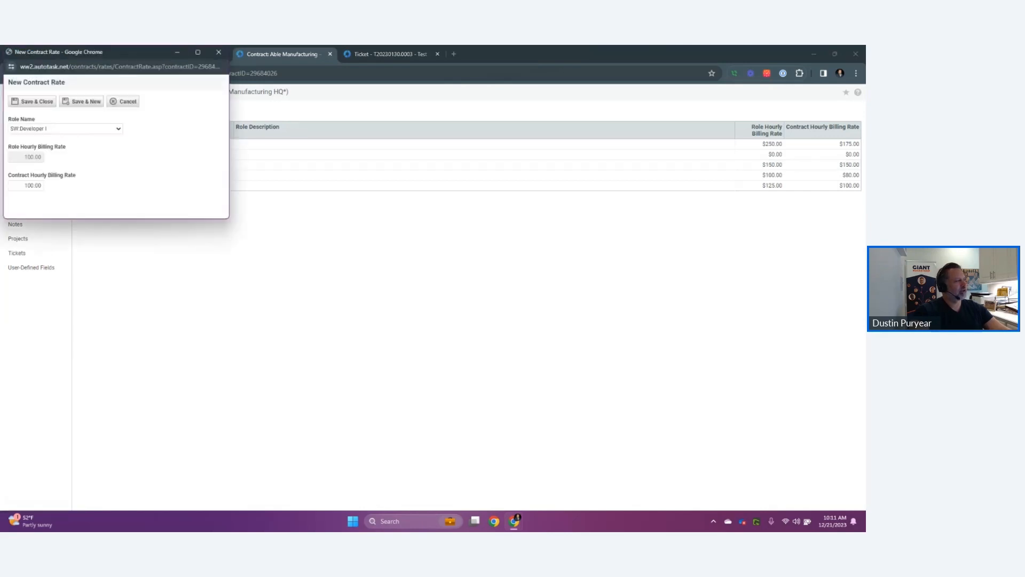
pyautogui.click(389, 183)
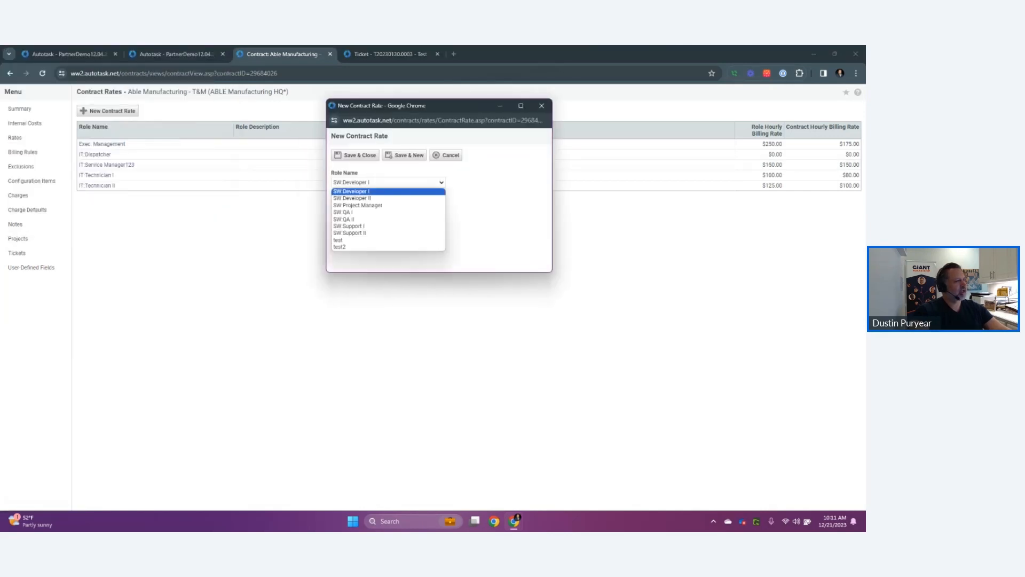
pyautogui.click(388, 205)
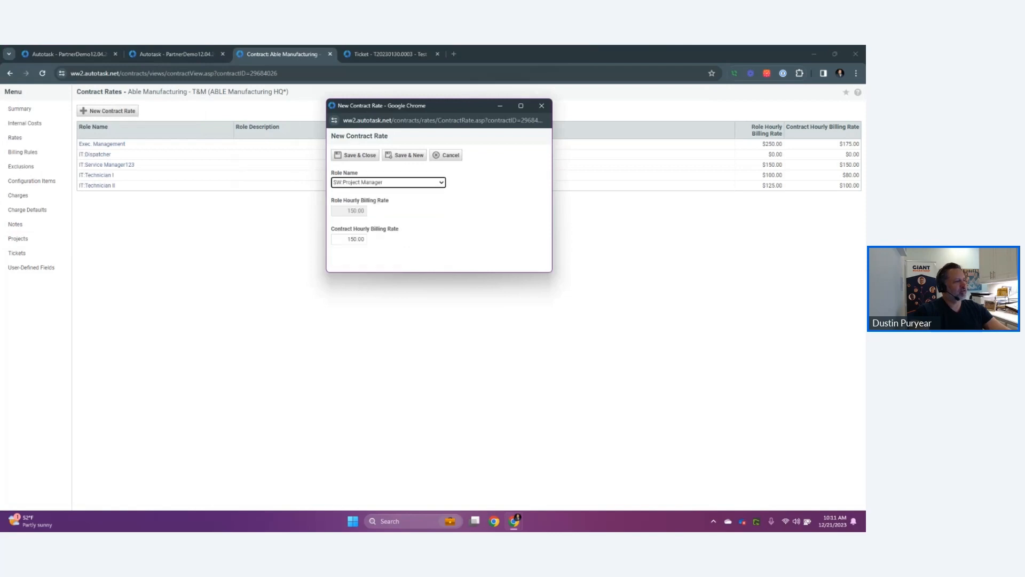
pyautogui.click(446, 156)
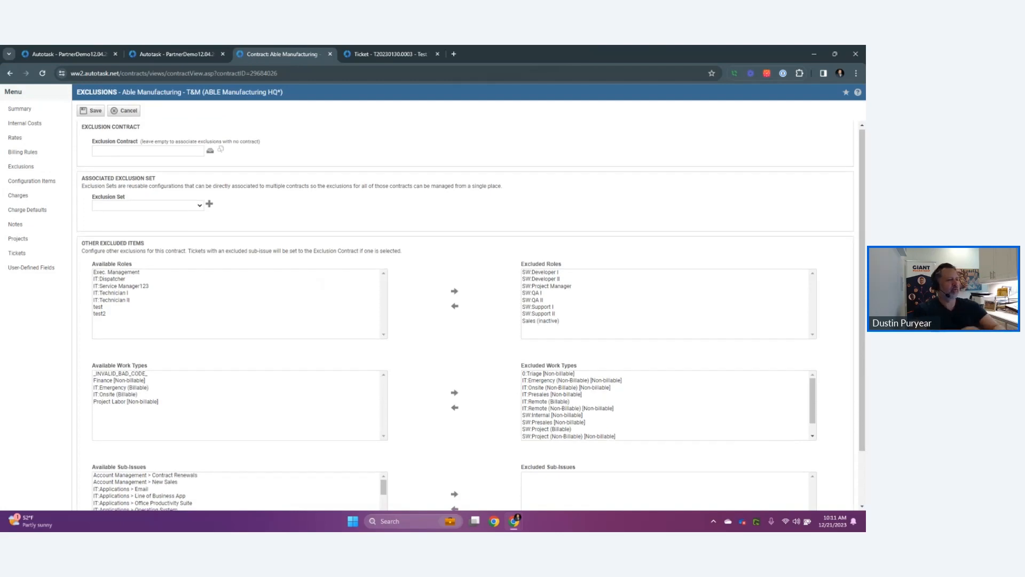
# Examine the excluded roles, work types and sub-issues on the Able Manufacturing - T&M contract's exclusions page.
pyautogui.scroll(-1, 465, 315)
pyautogui.scroll(-1, 465, 315)
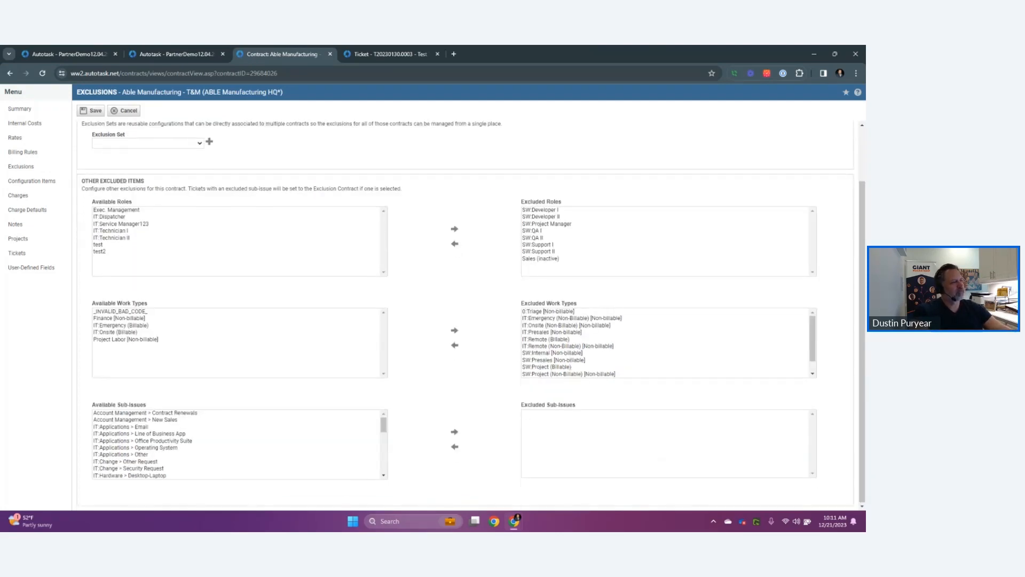
pyautogui.scroll(1, 465, 315)
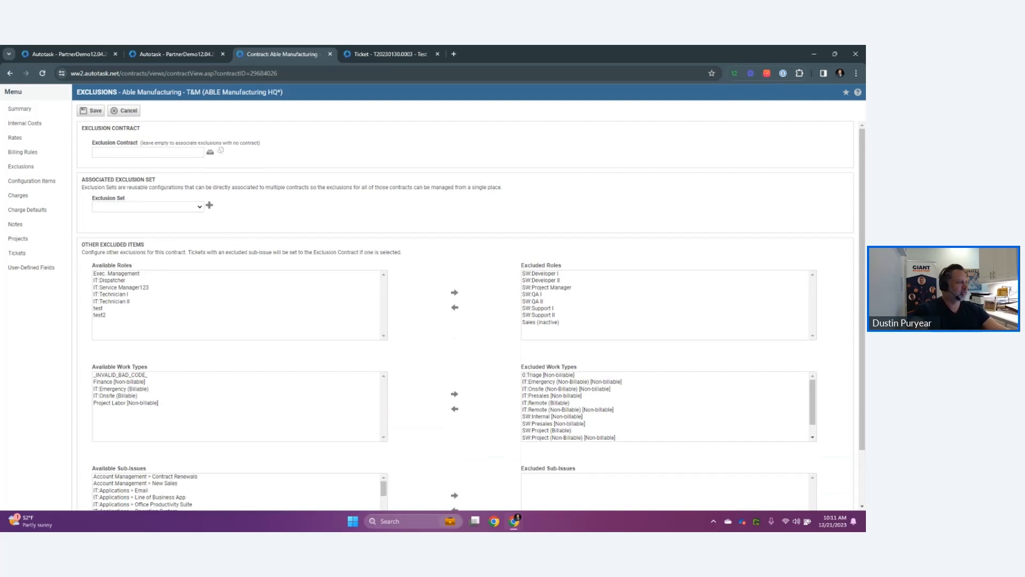
pyautogui.scroll(-1, 464, 315)
pyautogui.scroll(1, 464, 315)
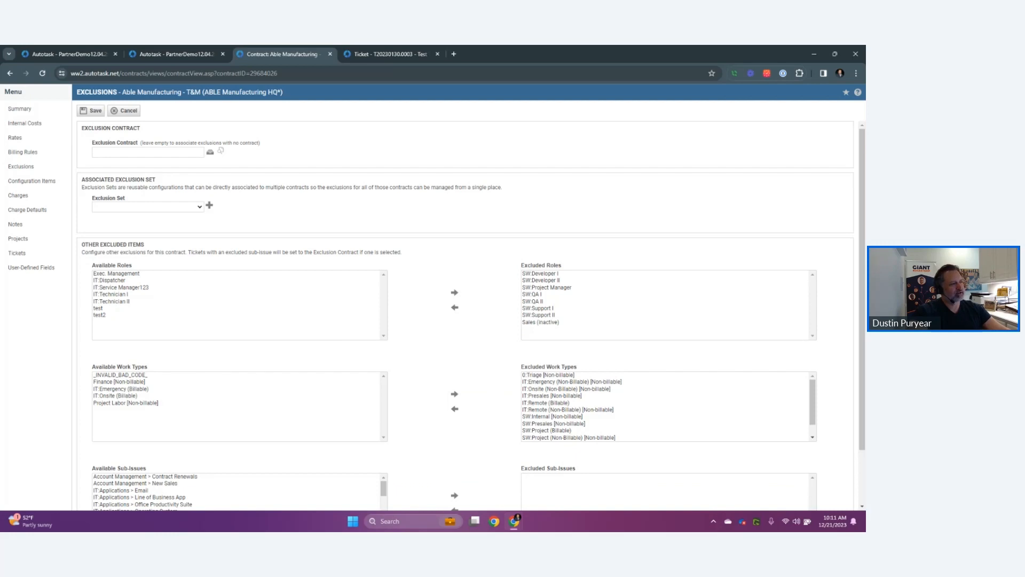
pyautogui.scroll(-1, 465, 315)
pyautogui.scroll(1, 465, 315)
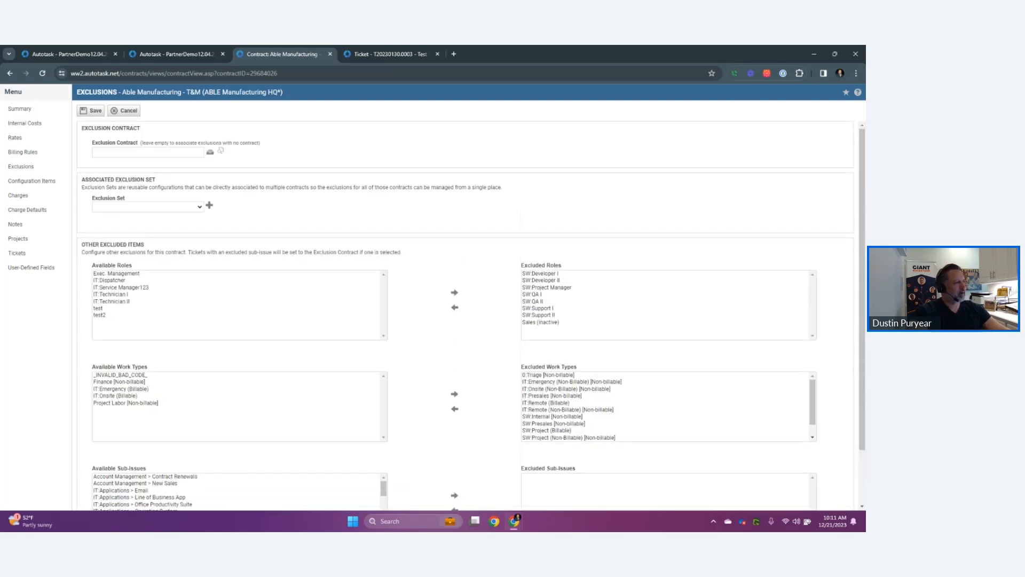
# From the contract search, open the Able Manufacturing - Recurring Service contract in a new browser tab and display its exclusions.
pyautogui.click(176, 54)
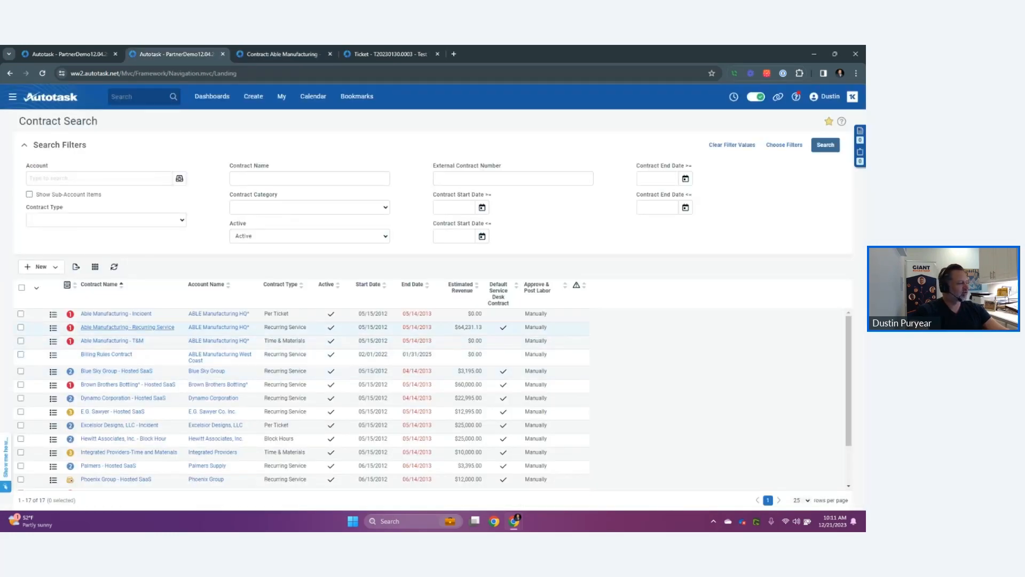
pyautogui.click(127, 327)
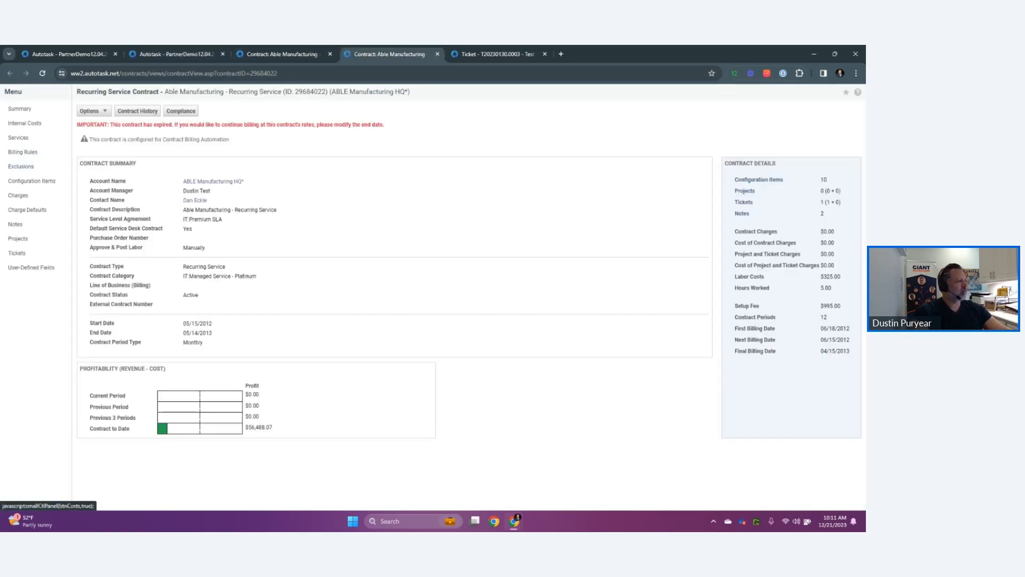
pyautogui.click(21, 166)
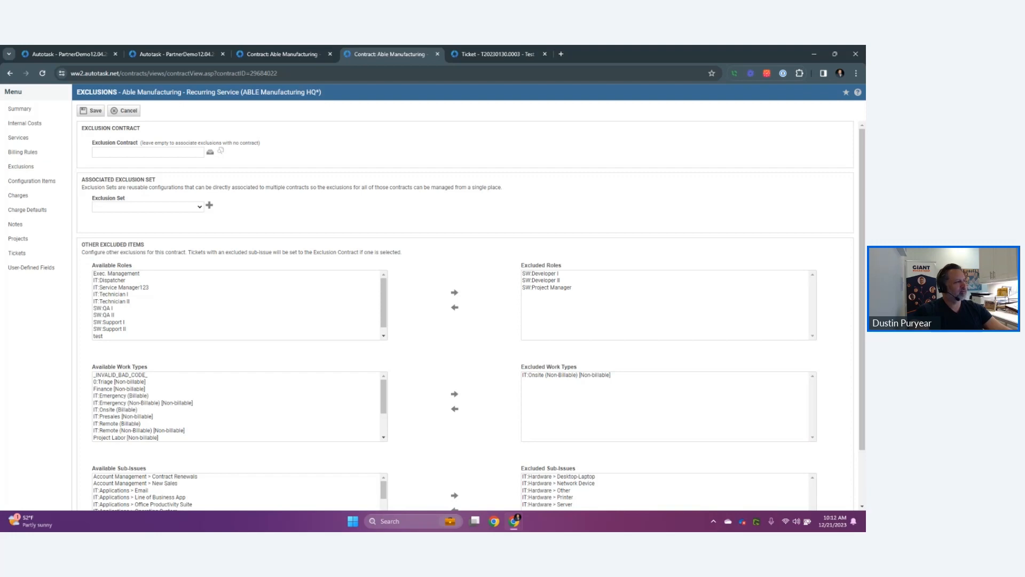
# Examine the recurring service contract's excluded roles, work types and sub-issues, highlighting the excluded work type IT:Onsite (Non-Billable).
pyautogui.scroll(-3, 470, 315)
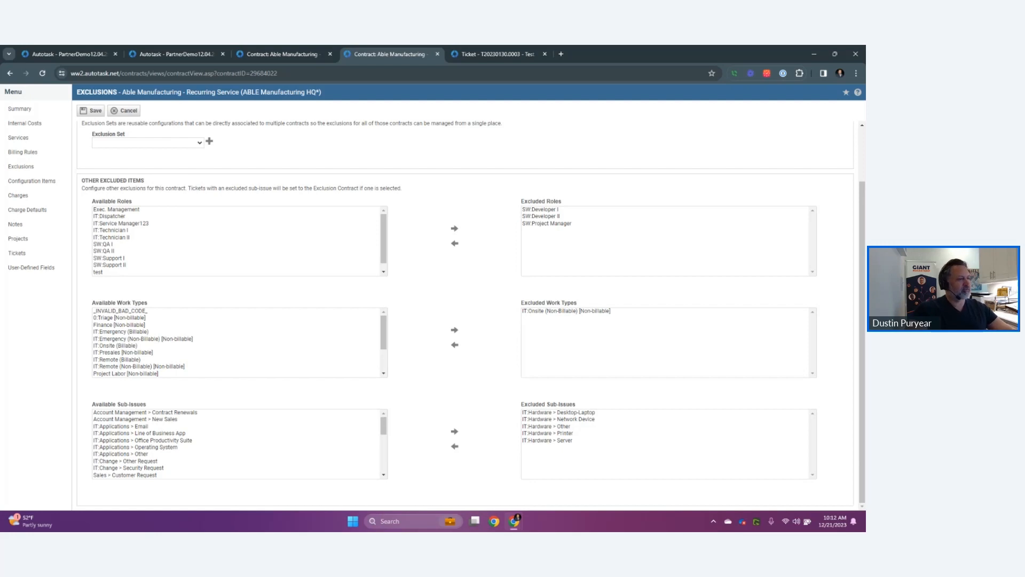
pyautogui.click(566, 311)
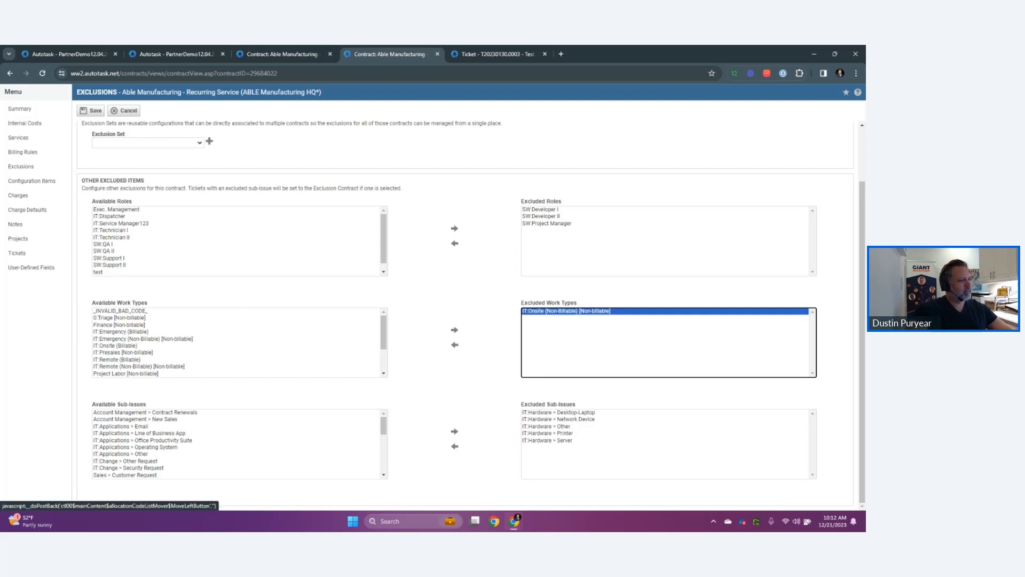
pyautogui.scroll(1, 454, 344)
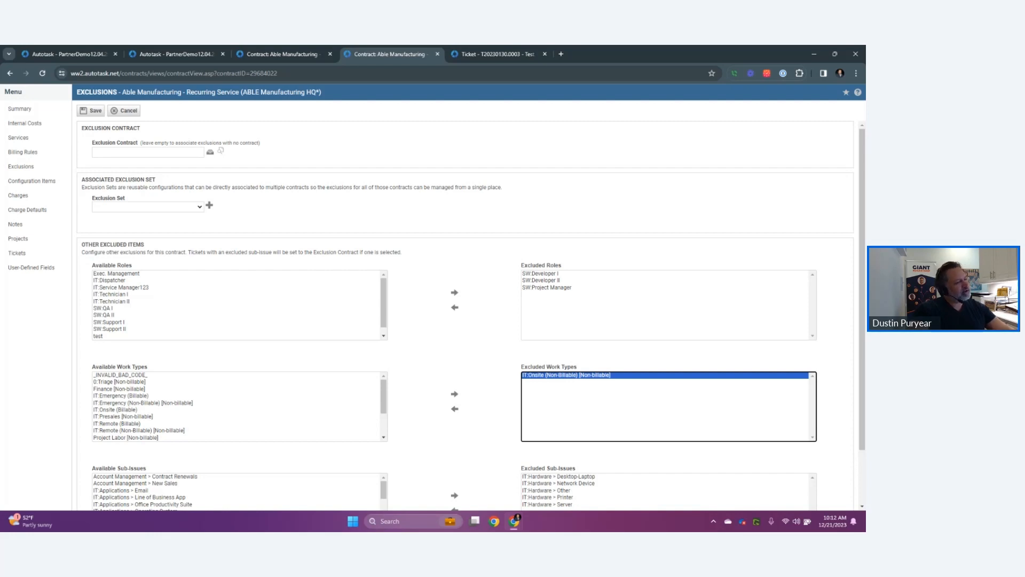
pyautogui.scroll(-2, 238, 304)
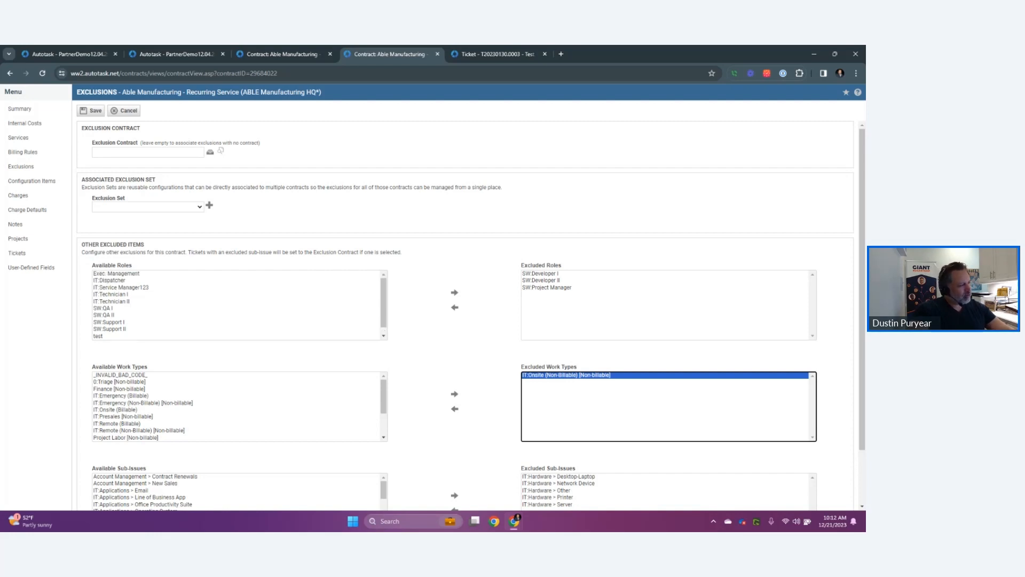
pyautogui.scroll(1, 238, 304)
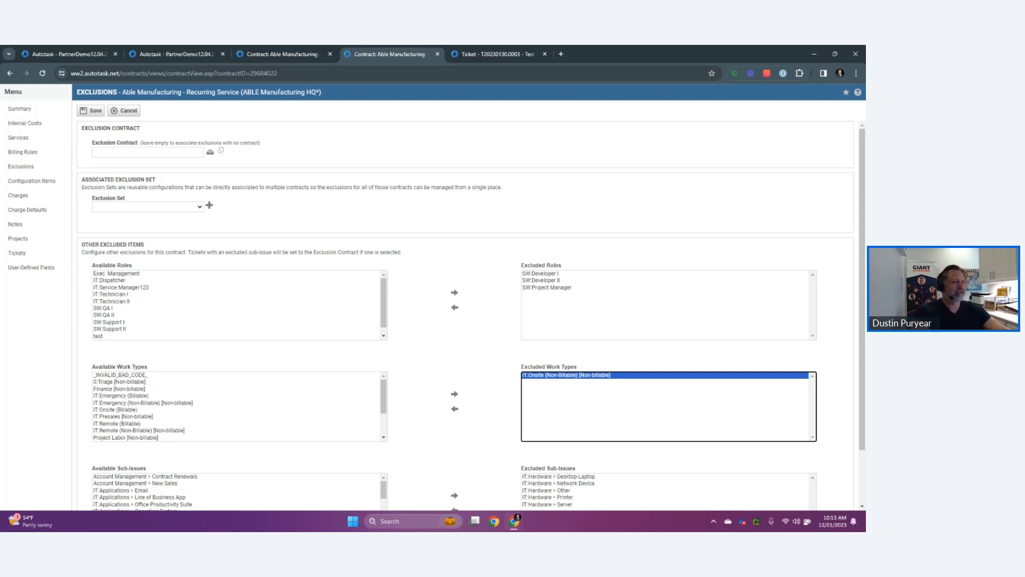
pyautogui.scroll(-1, 547, 316)
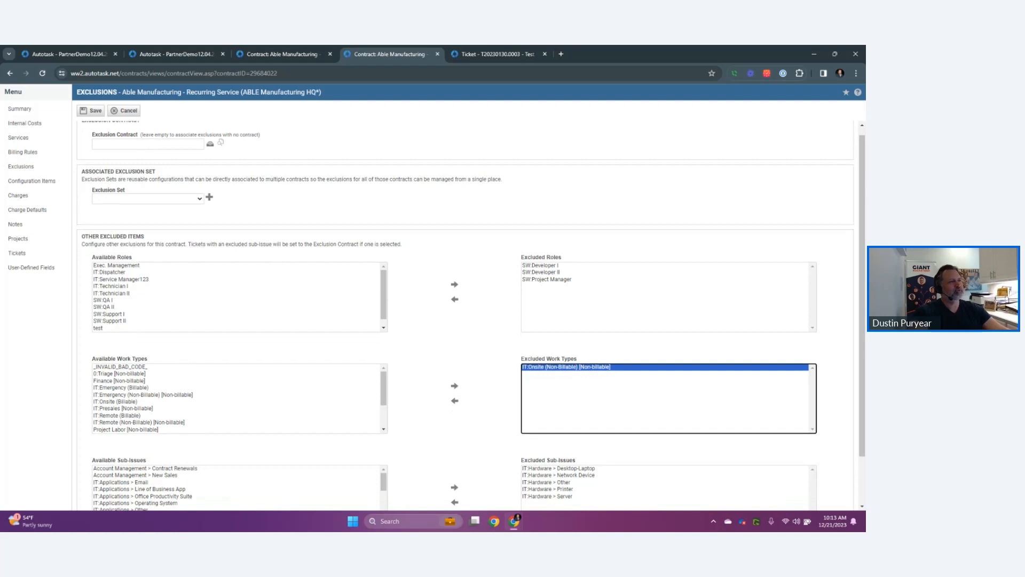
pyautogui.scroll(-2, 471, 316)
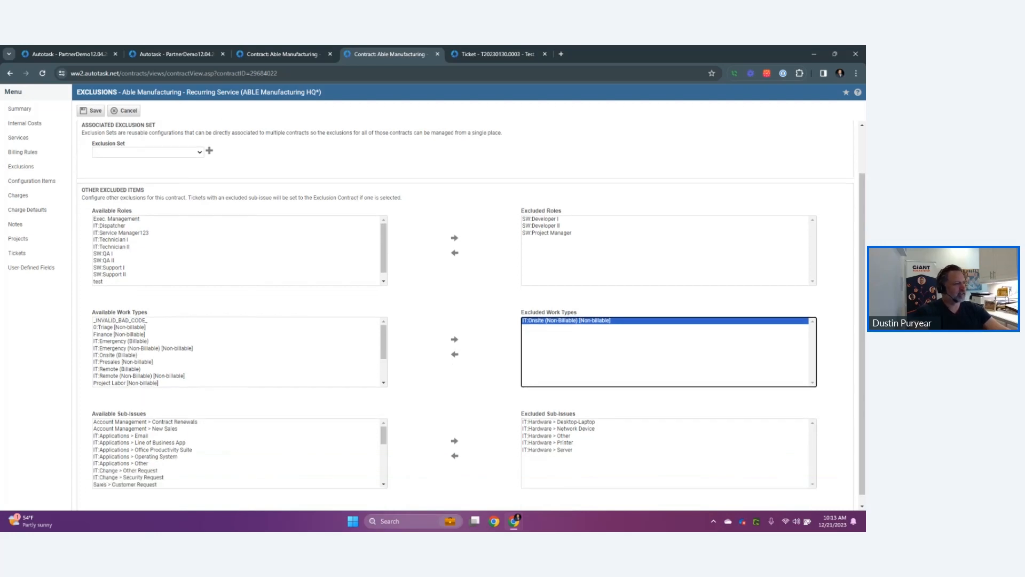
pyautogui.scroll(2, 471, 316)
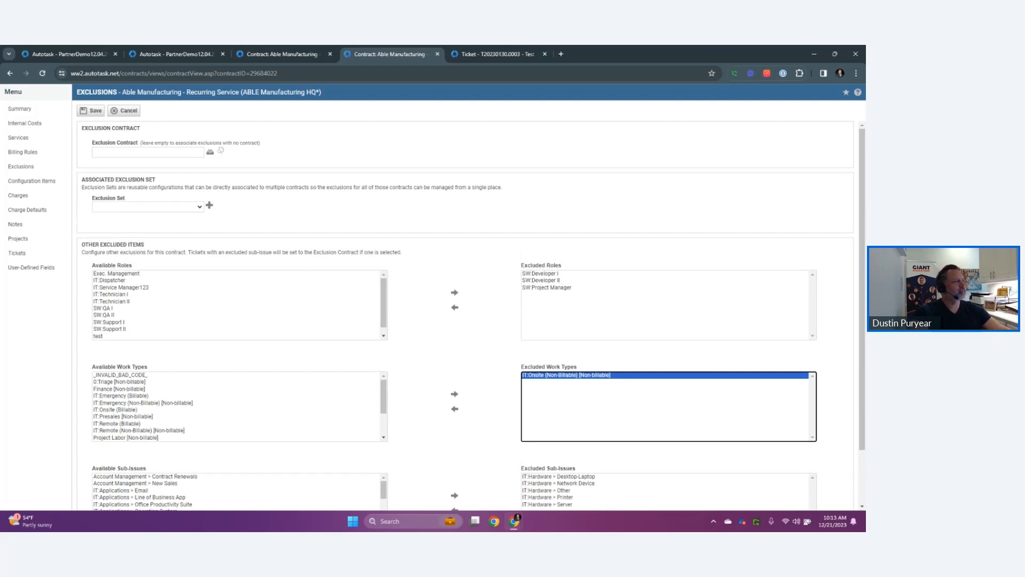
# Check which exclusion sets the recurring service contract offers and compare its exclusions with those of the T&M contract.
pyautogui.click(147, 206)
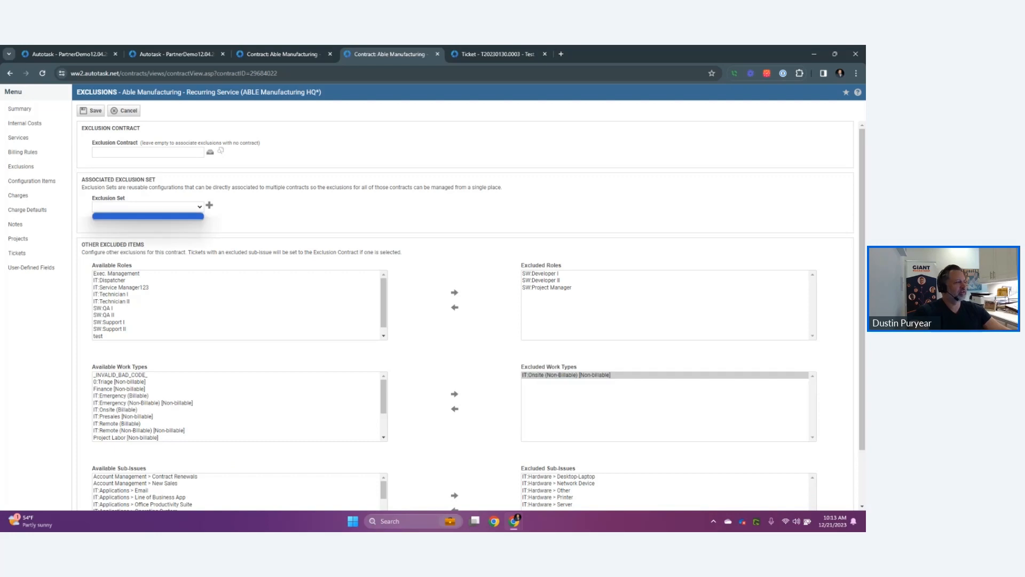
pyautogui.press('Escape')
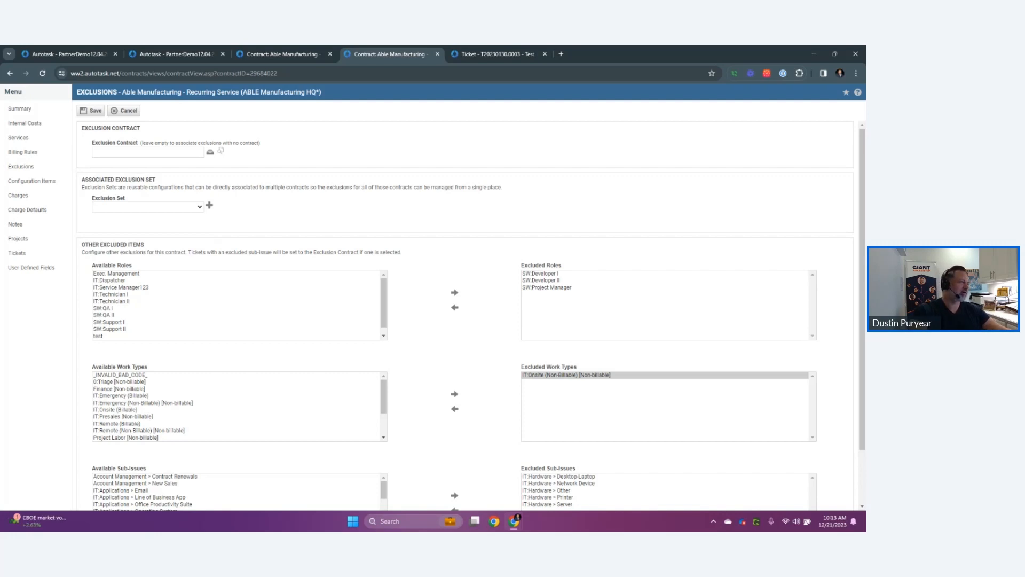
pyautogui.click(148, 206)
pyautogui.press('Escape')
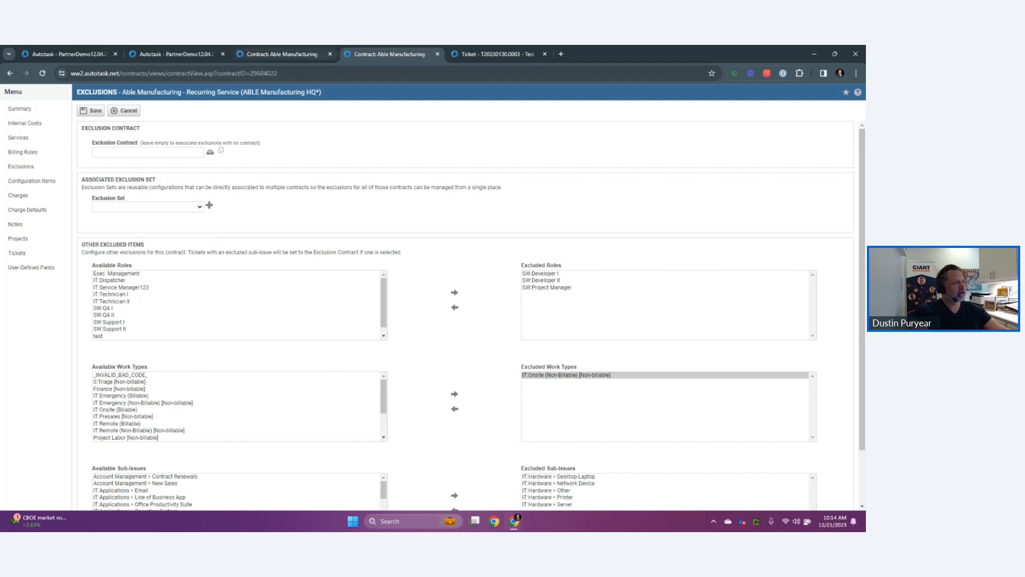
pyautogui.click(283, 54)
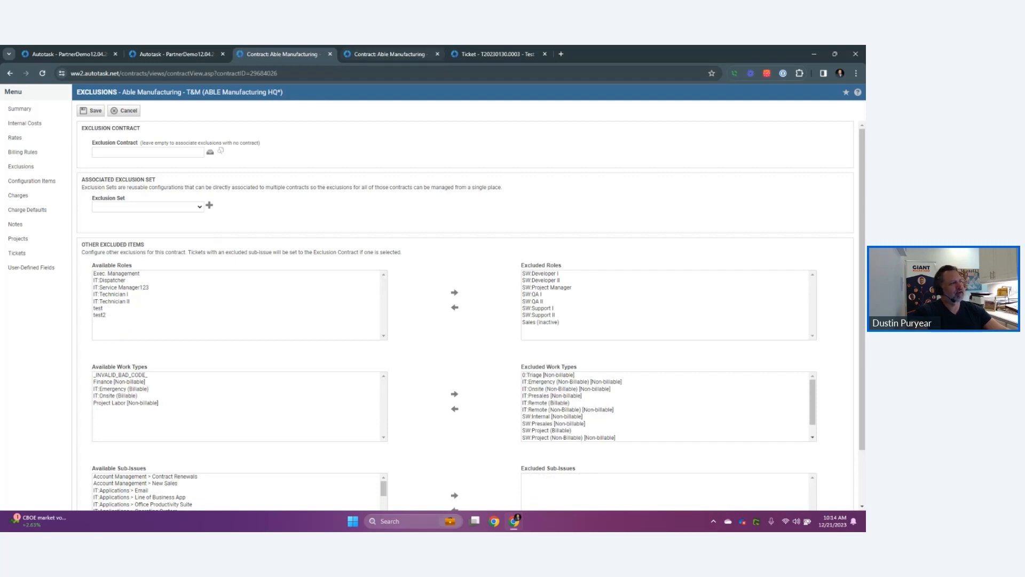
pyautogui.click(390, 54)
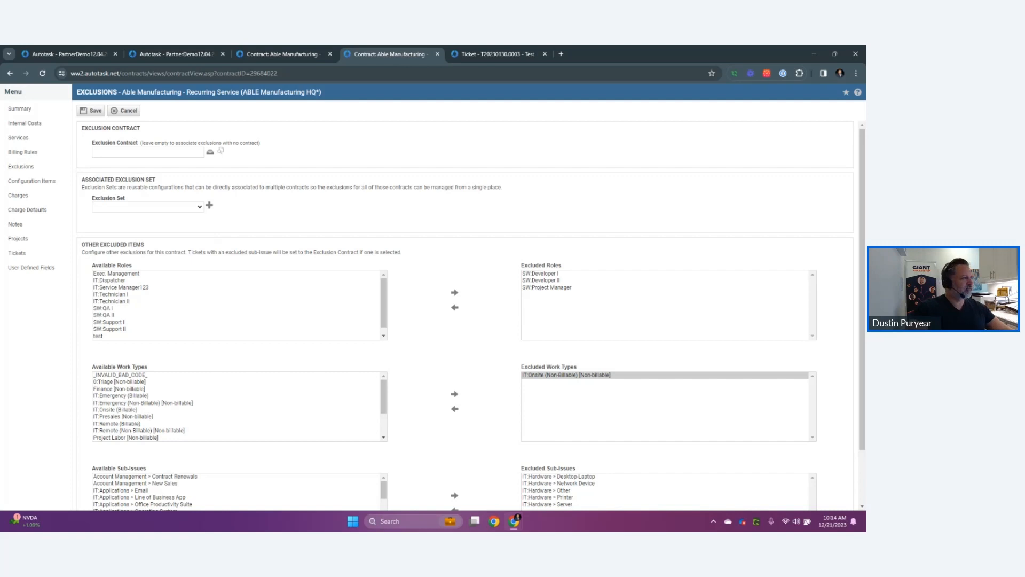
# Move the contract search browser tab to the end and open the service desk ticket categories in the Admin Features & Settings.
pyautogui.moveTo(182, 54); pyautogui.dragTo(503, 55)
pyautogui.click(12, 97)
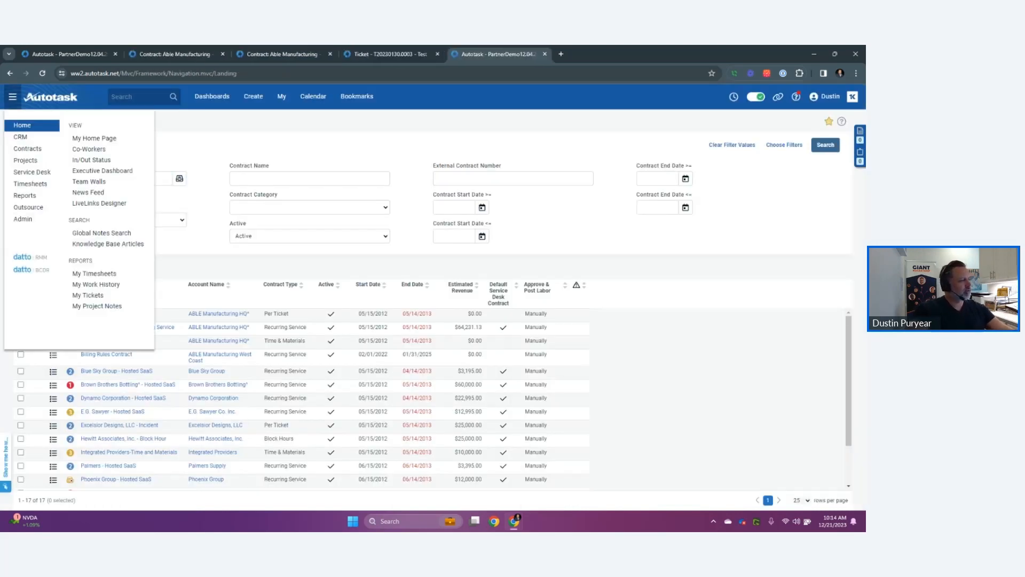
pyautogui.moveTo(23, 219)
pyautogui.click(100, 149)
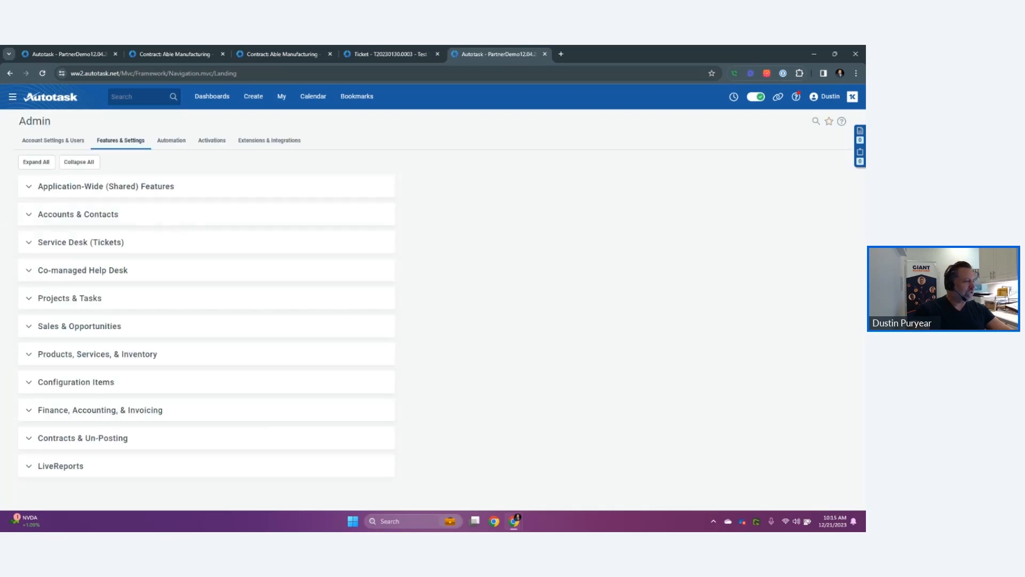
pyautogui.click(29, 242)
pyautogui.scroll(-1, 207, 342)
pyautogui.click(56, 217)
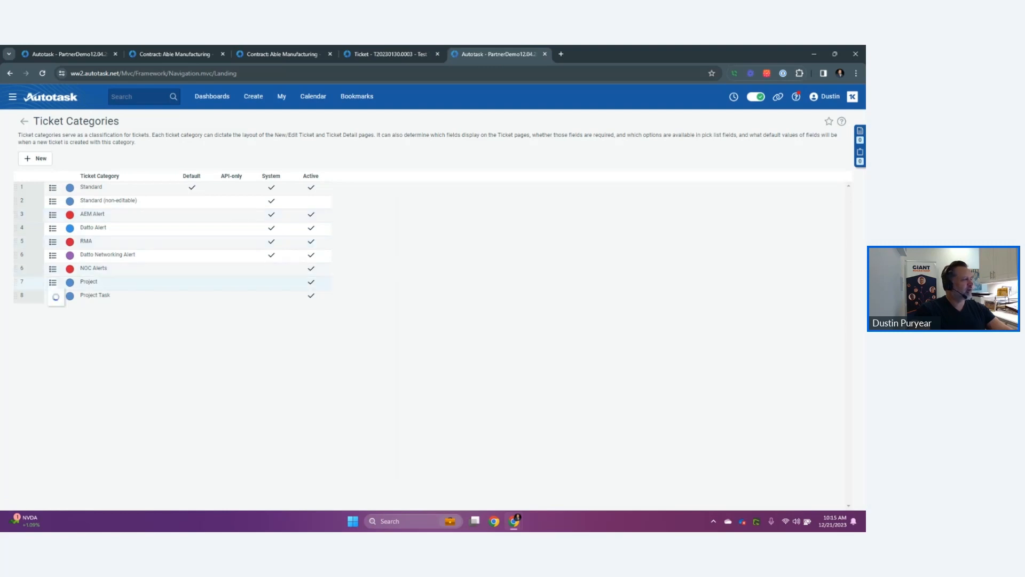
# Start a new ticket category and name it HelpDesk Support.
pyautogui.click(52, 282)
pyautogui.click(35, 158)
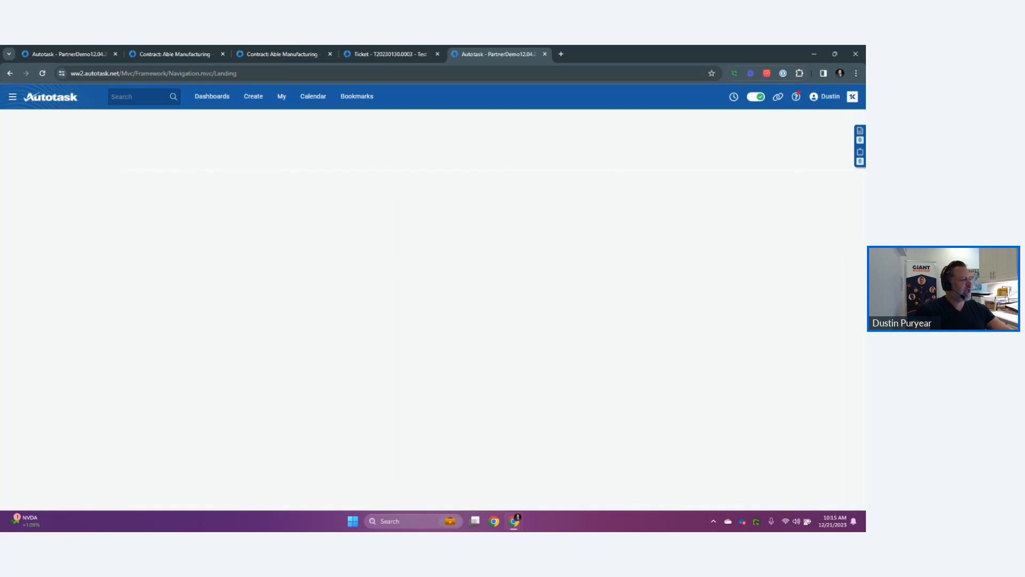
pyautogui.write('HelpDesk Support')
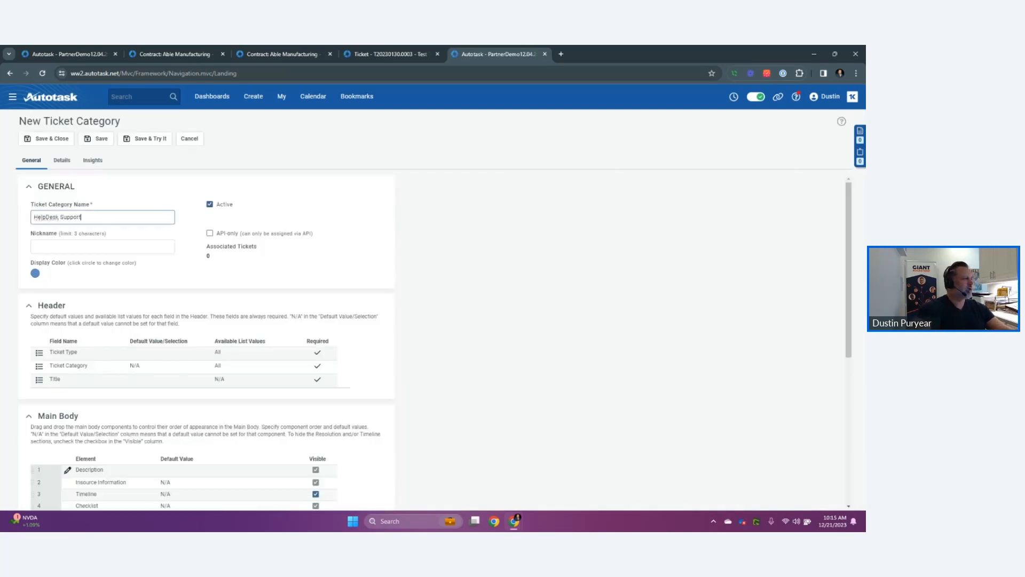
pyautogui.scroll(-1, 432, 342)
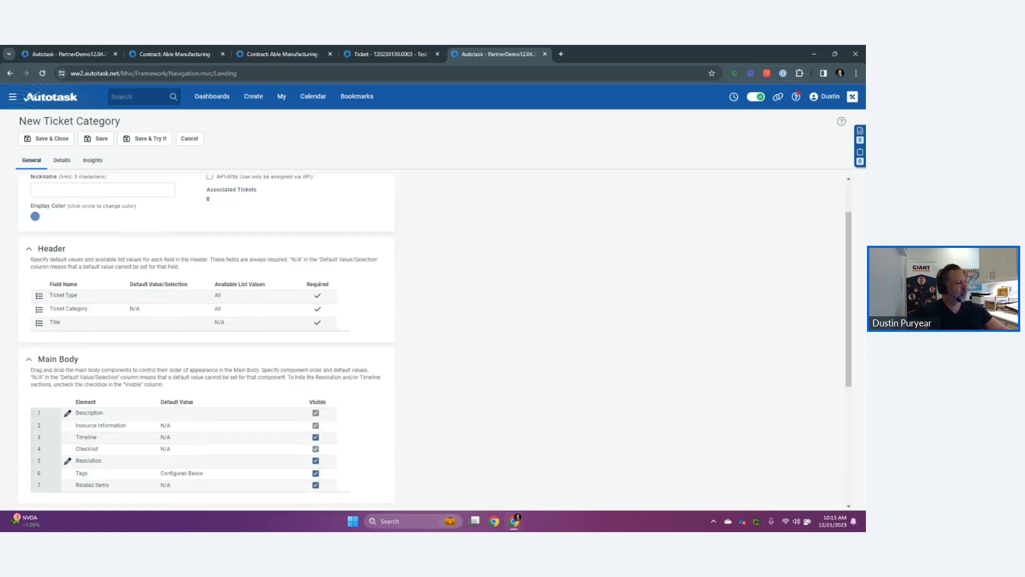
pyautogui.scroll(1, 432, 341)
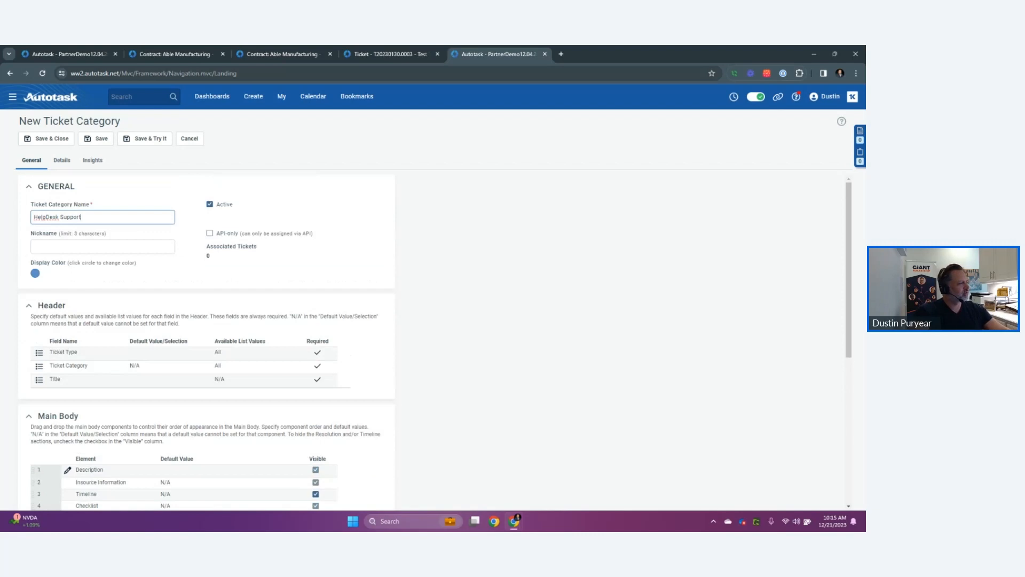
# Set the HelpDesk Support category's display color to pink and look through its general settings.
pyautogui.click(35, 273)
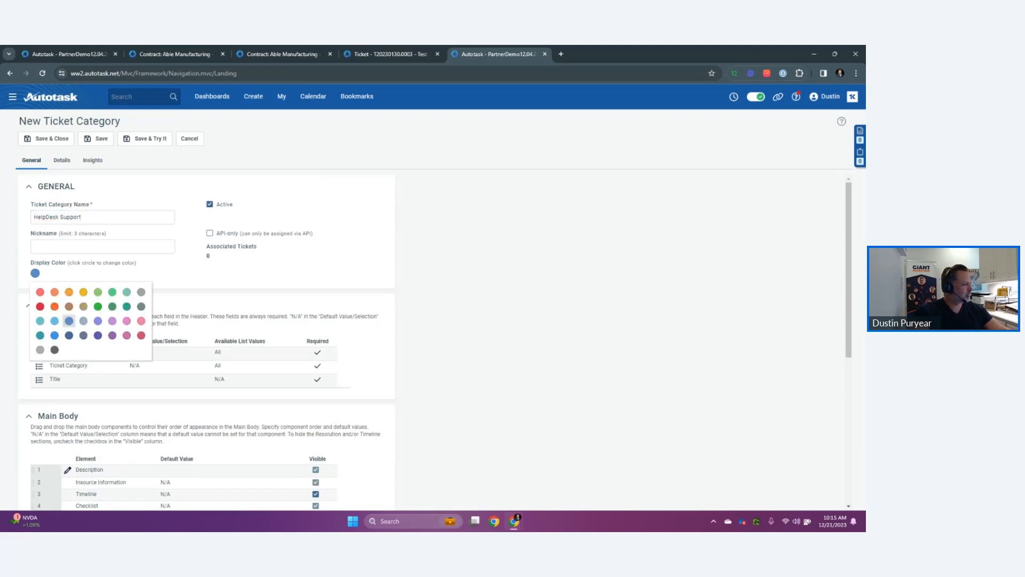
pyautogui.click(126, 321)
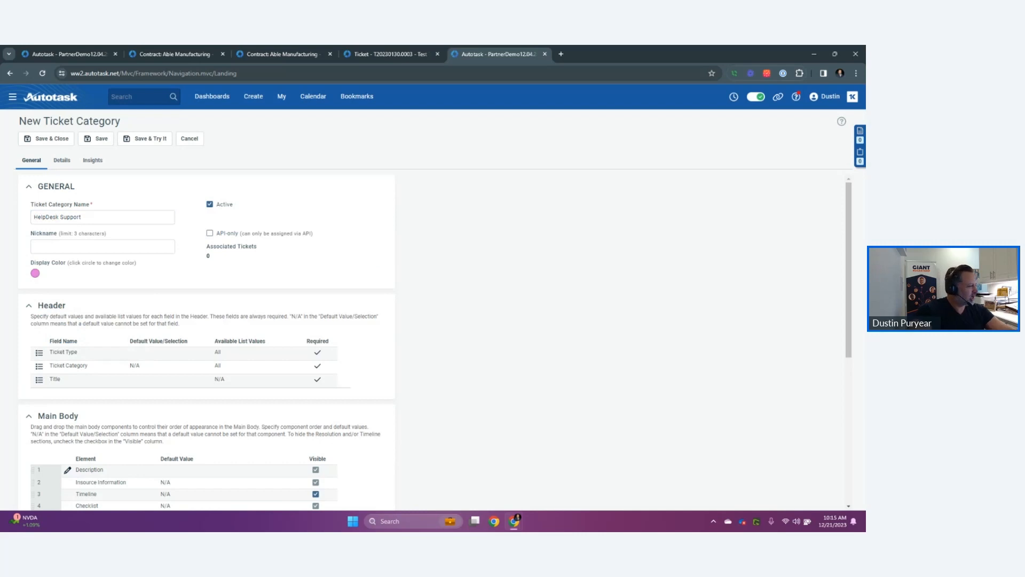
pyautogui.scroll(-3, 207, 342)
pyautogui.scroll(-3, 206, 341)
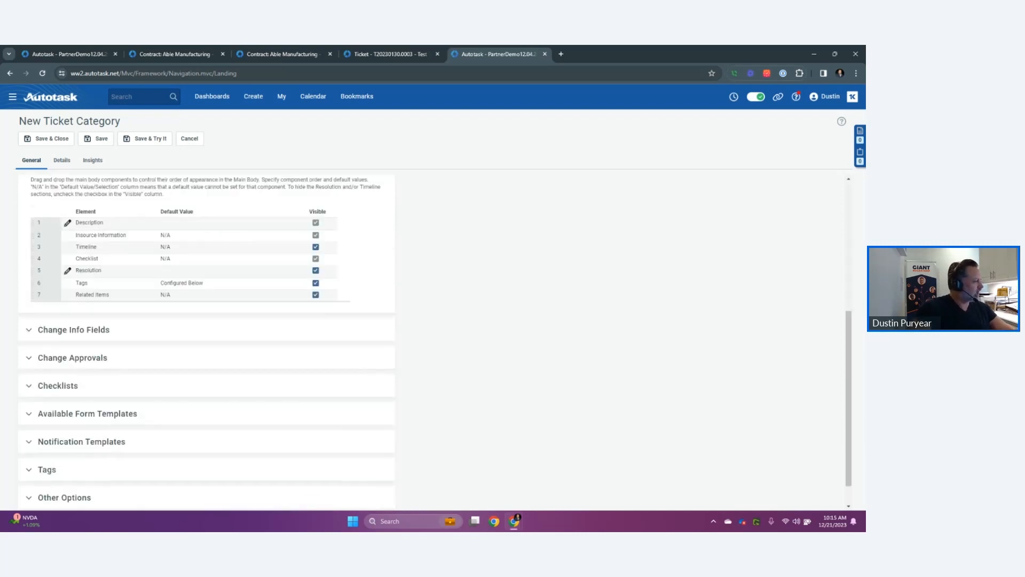
pyautogui.scroll(5, 207, 341)
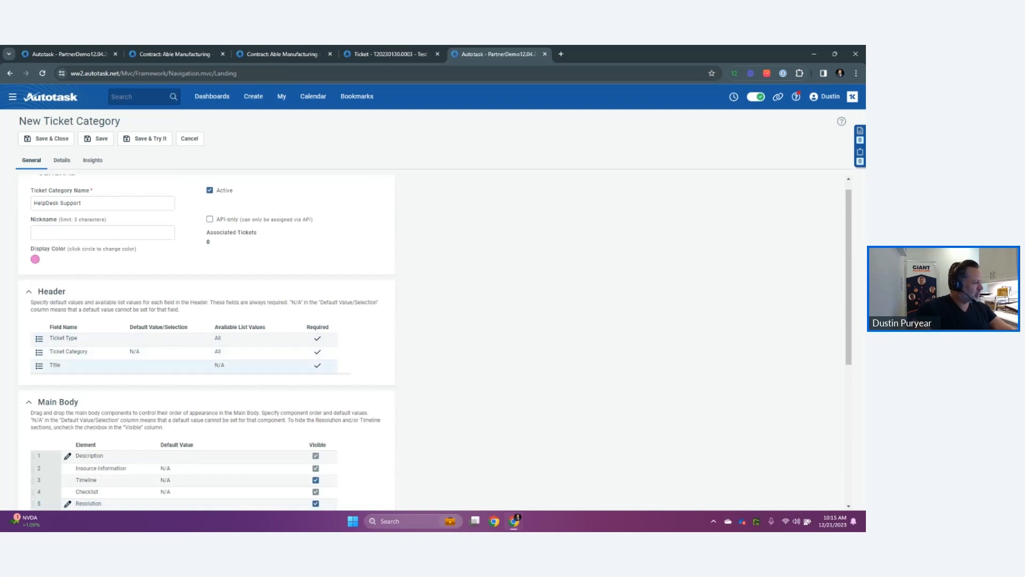
# Try to save the new ticket category, and set its default Ticket Type to Service Request.
pyautogui.scroll(-4, 207, 342)
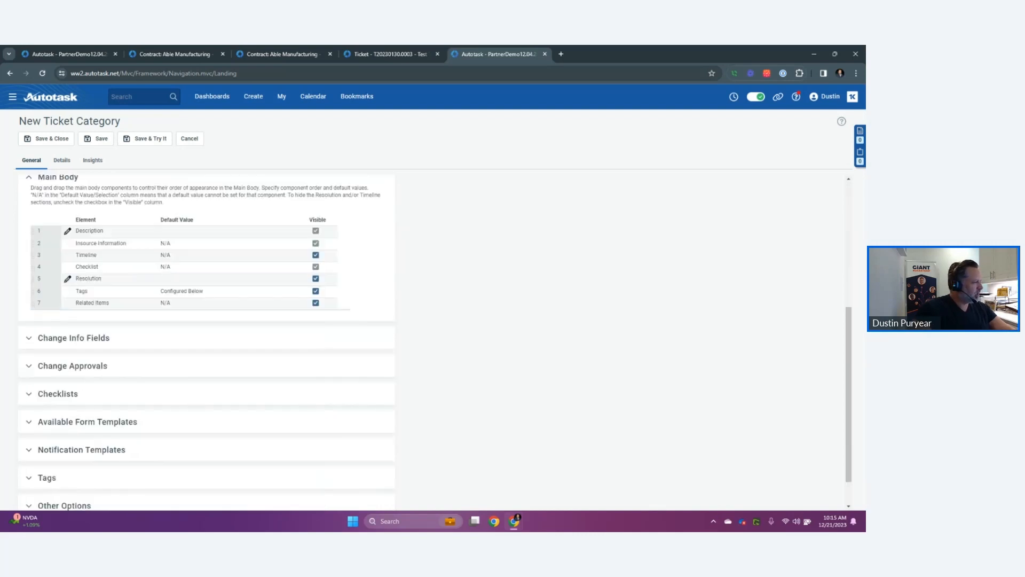
pyautogui.scroll(5, 207, 342)
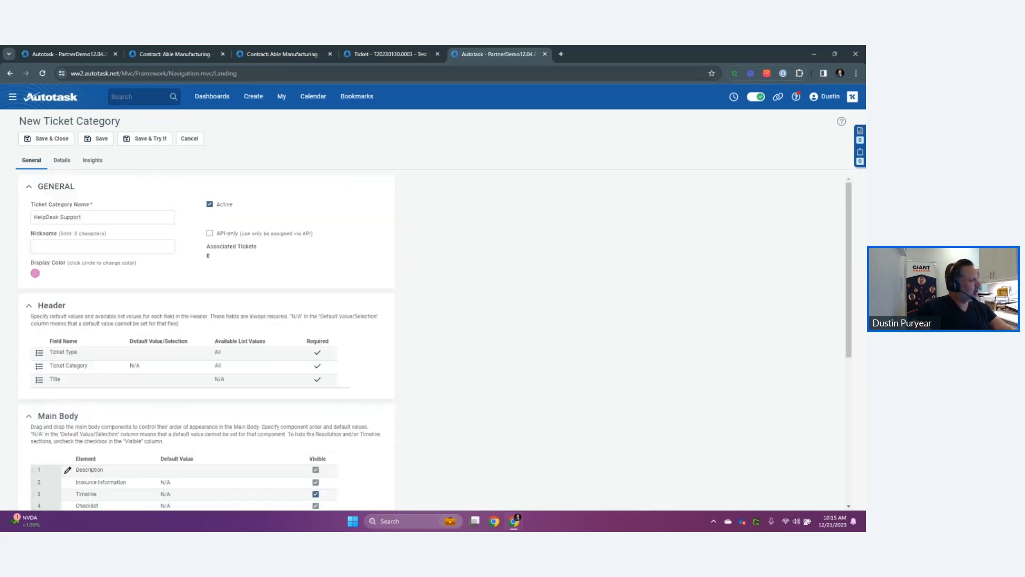
pyautogui.click(96, 139)
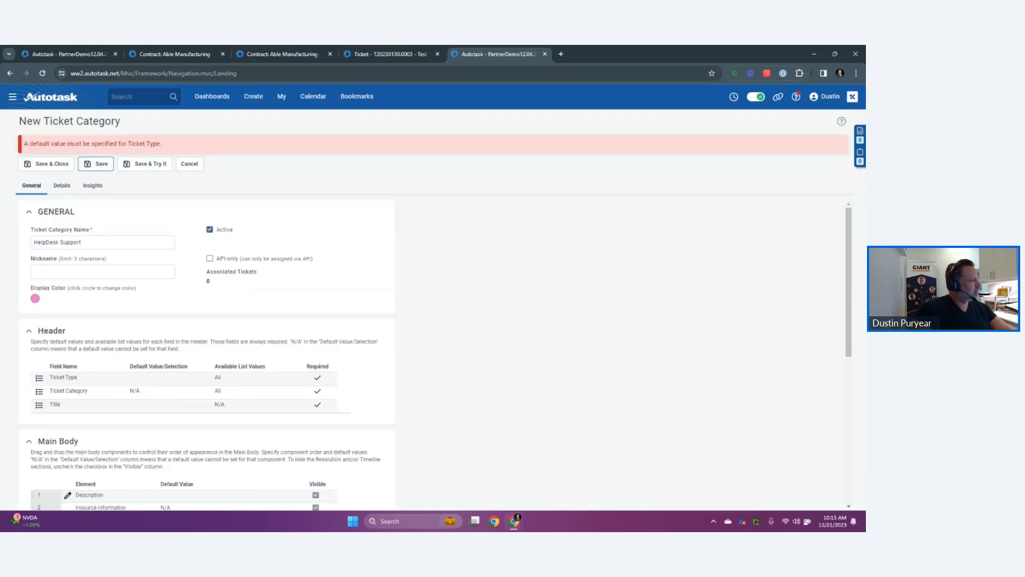
pyautogui.scroll(-1, 206, 342)
pyautogui.click(63, 318)
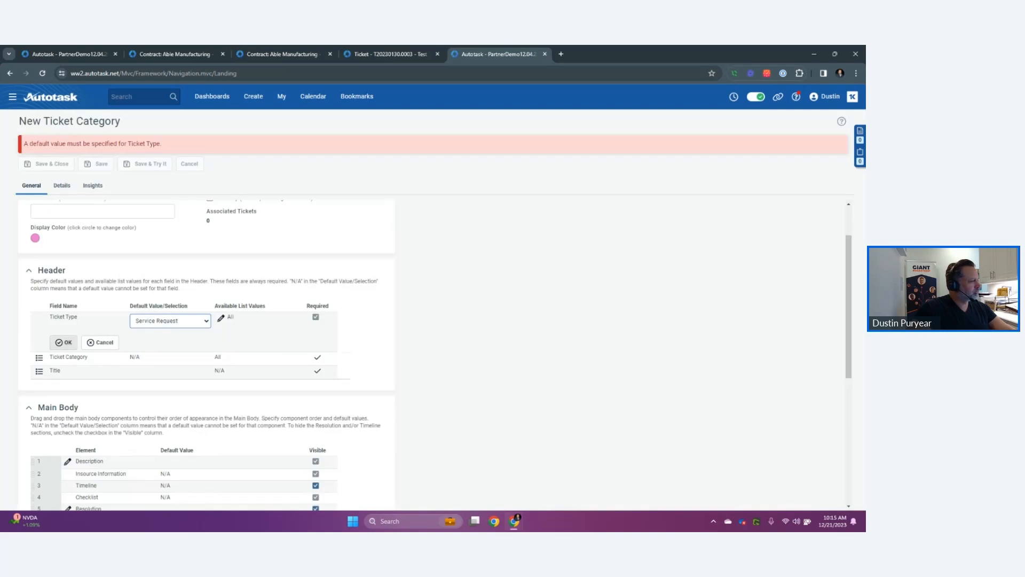
pyautogui.click(64, 343)
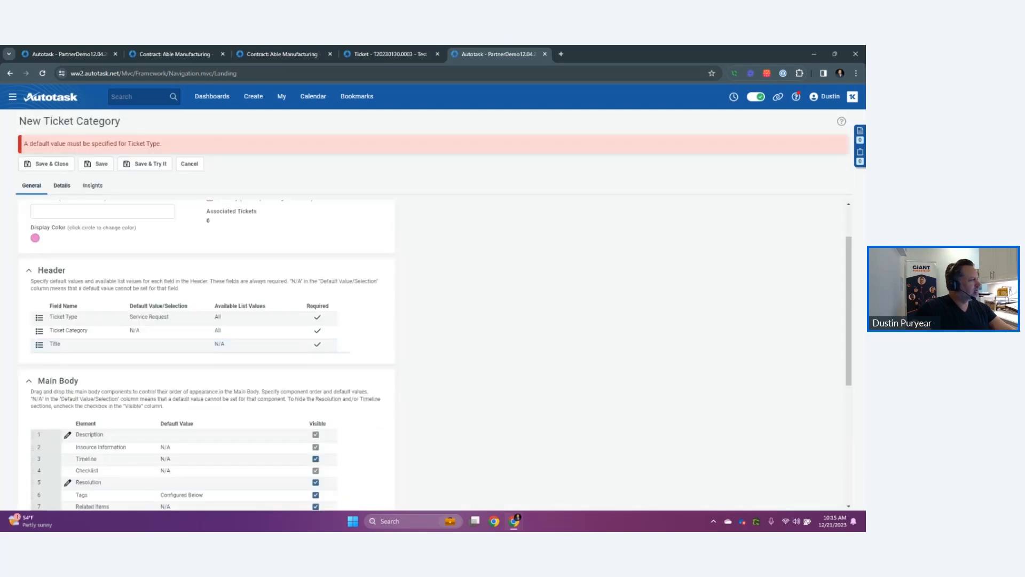
# Edit the Work Type field in the category's Billing details, switch its list values to Custom and remove every available work type.
pyautogui.click(62, 185)
pyautogui.scroll(-5, 187, 405)
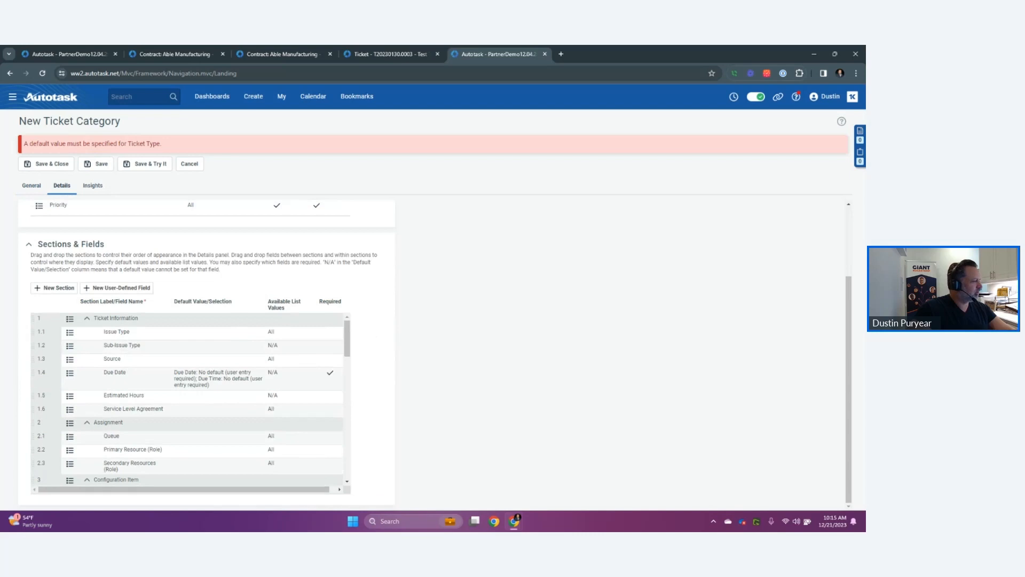
pyautogui.scroll(-5, 186, 374)
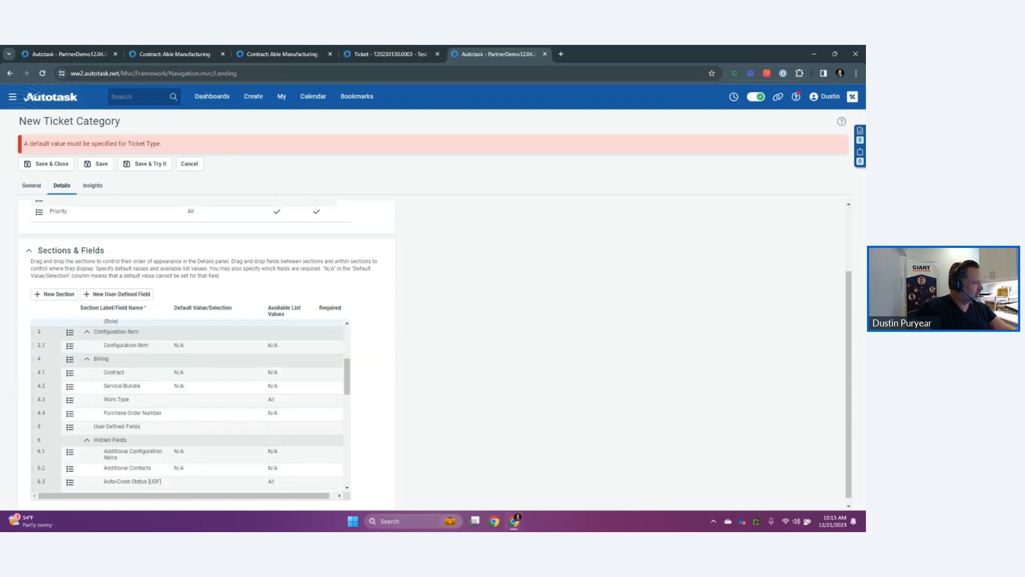
pyautogui.click(69, 361)
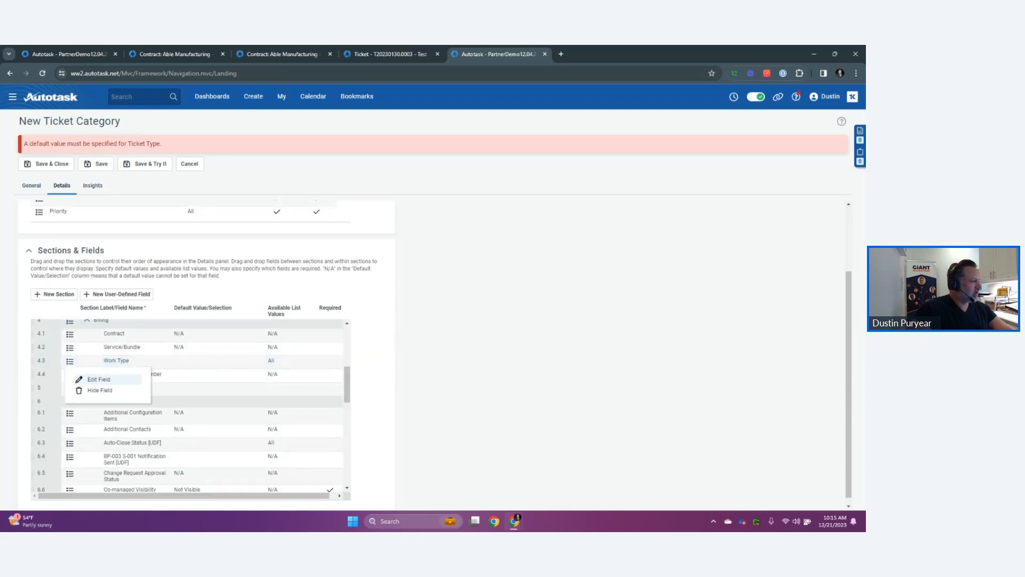
pyautogui.click(102, 378)
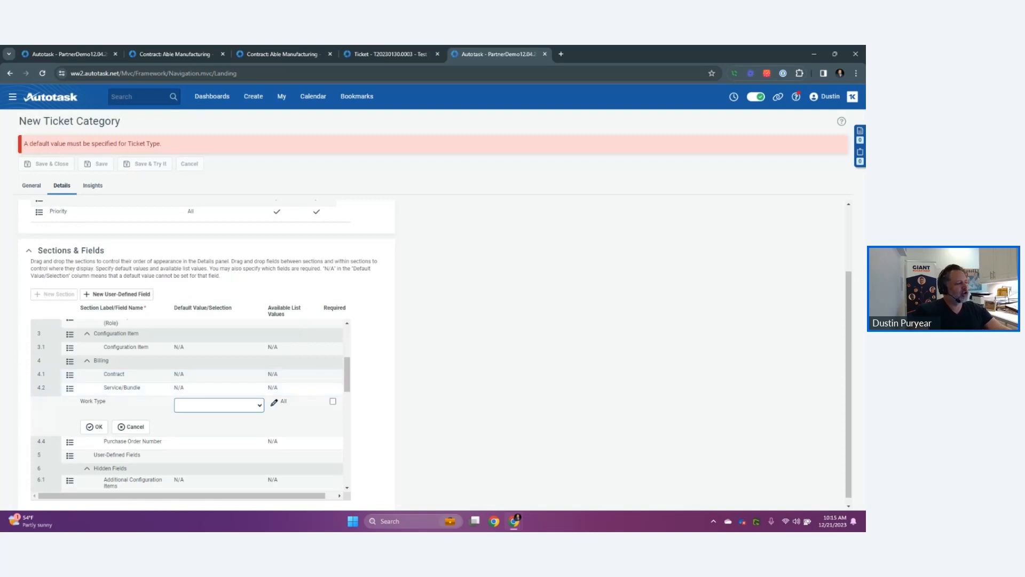
pyautogui.click(273, 402)
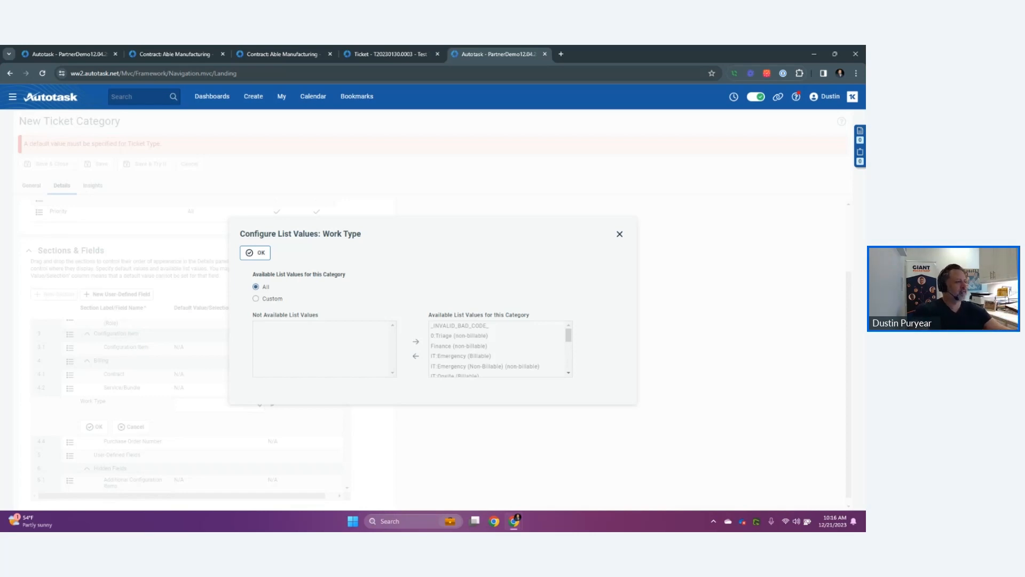
pyautogui.click(256, 299)
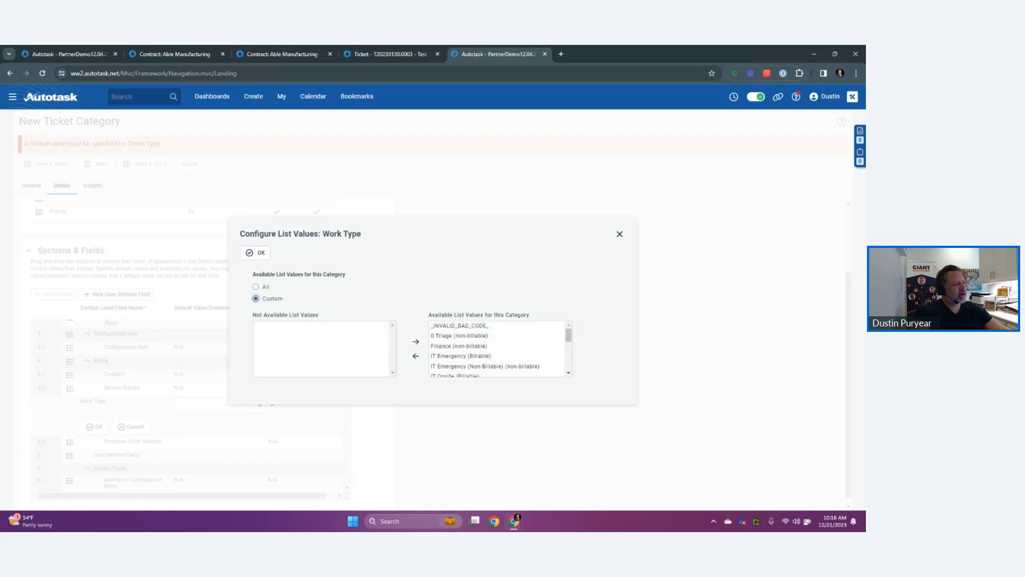
pyautogui.click(474, 346)
pyautogui.hotkey('ctrl', 'a')
pyautogui.click(415, 356)
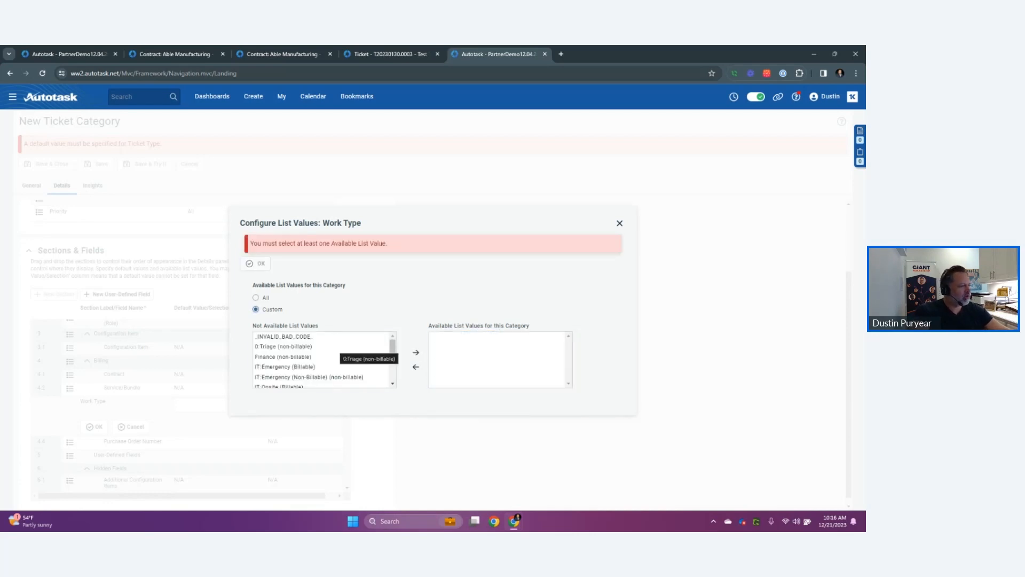
# Make 0:Triage and the billable and non-billable versions of IT:Emergency and IT:Onsite available as work types.
pyautogui.doubleClick(334, 346)
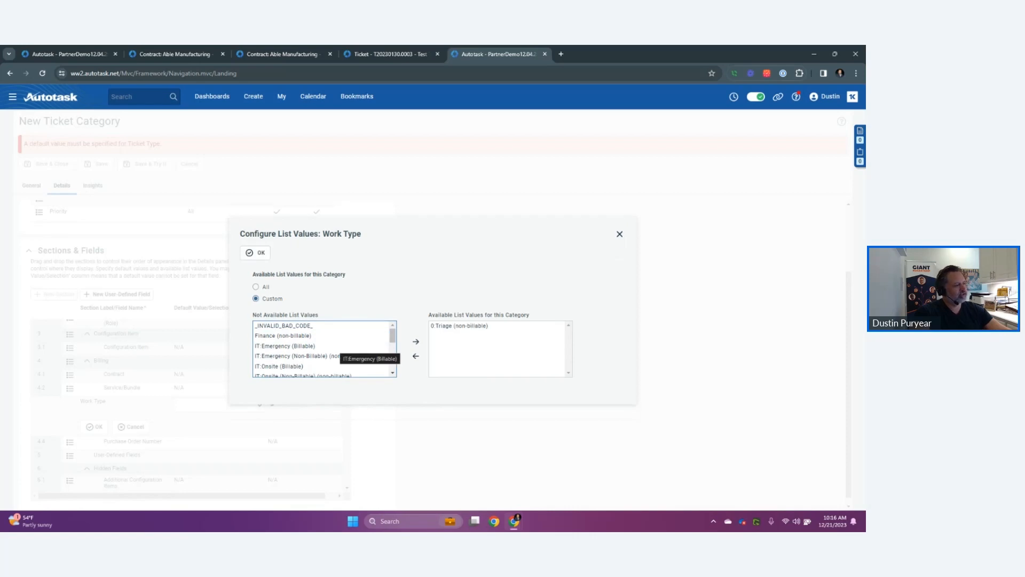
pyautogui.click(320, 346)
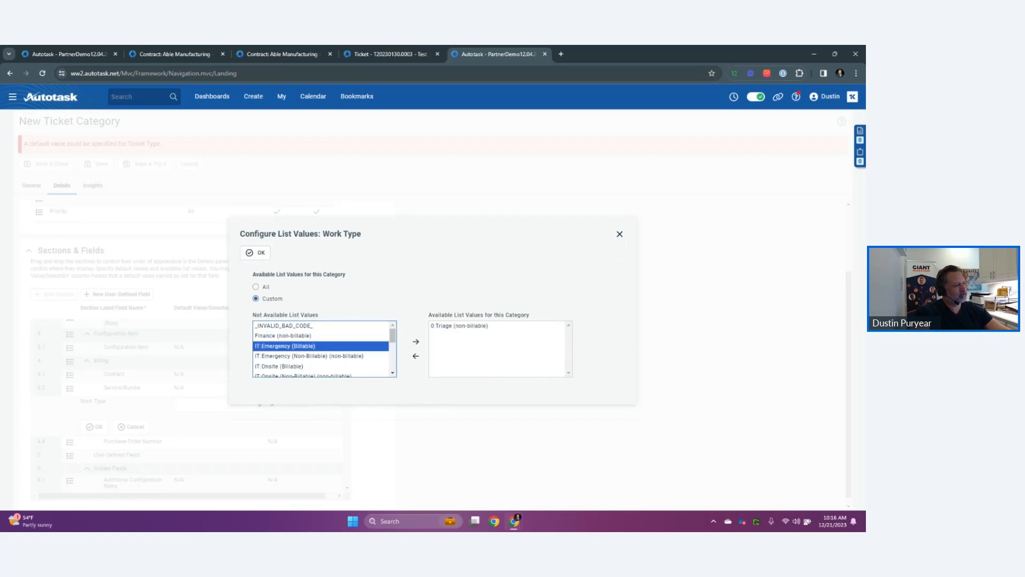
pyautogui.keyDown('ctrl'); pyautogui.click(320, 356); pyautogui.keyUp('ctrl')
pyautogui.click(416, 342)
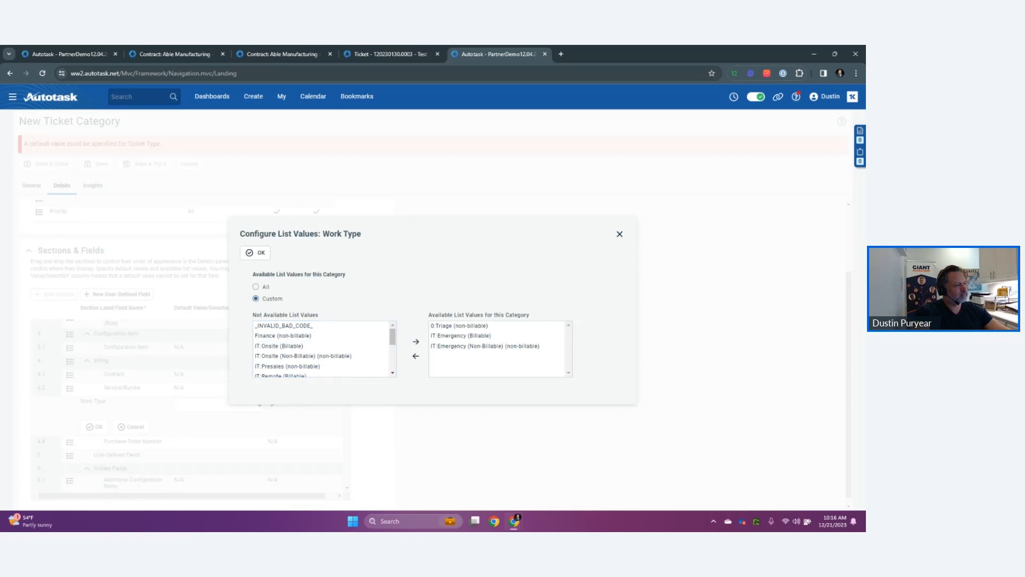
pyautogui.click(321, 346)
pyautogui.keyDown('ctrl'); pyautogui.click(320, 355); pyautogui.keyUp('ctrl')
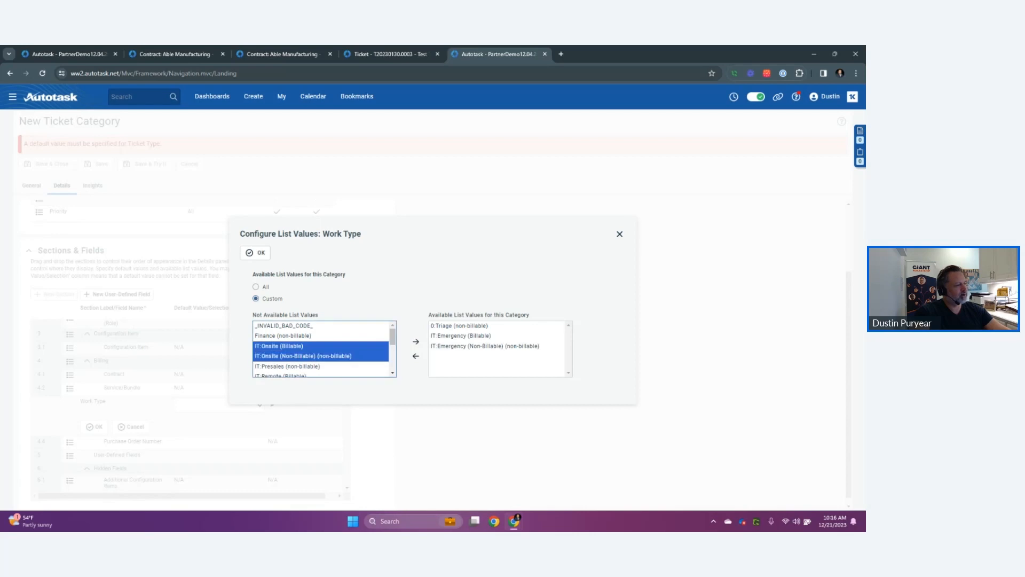
pyautogui.click(415, 342)
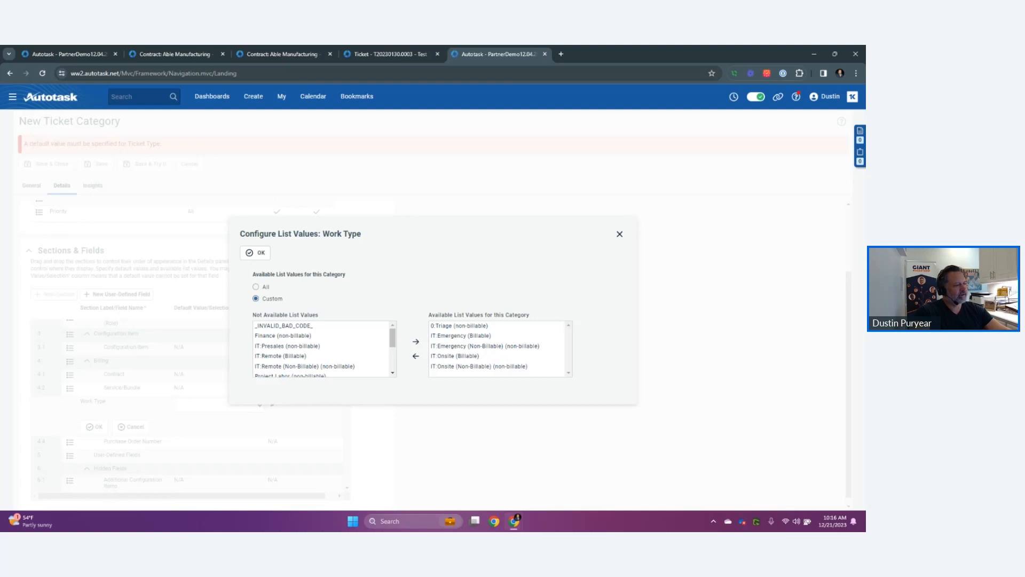
# Remove the non-billable IT:Emergency and IT:Onsite work types from the available list and add IT:Remote (Billable).
pyautogui.click(469, 355)
pyautogui.click(470, 346)
pyautogui.keyDown('ctrl'); pyautogui.click(470, 367); pyautogui.keyUp('ctrl')
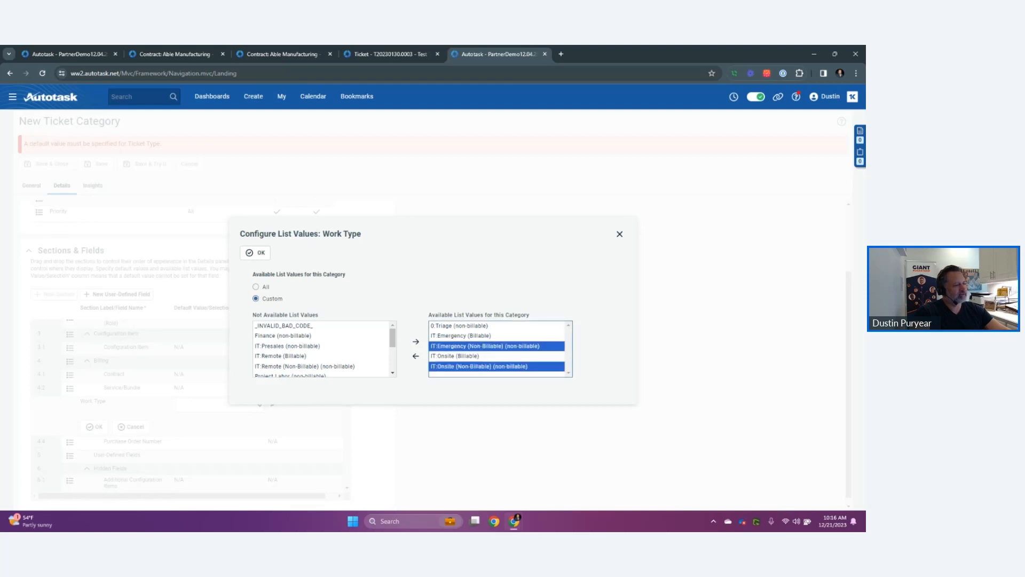
pyautogui.click(415, 355)
pyautogui.scroll(-3, 324, 348)
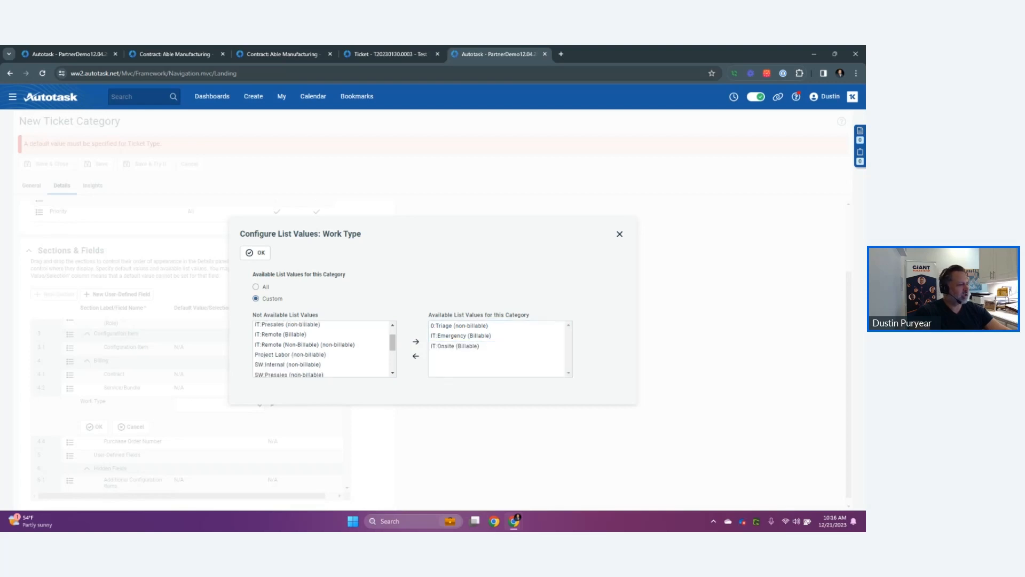
pyautogui.scroll(1, 324, 342)
pyautogui.click(289, 337)
pyautogui.click(416, 342)
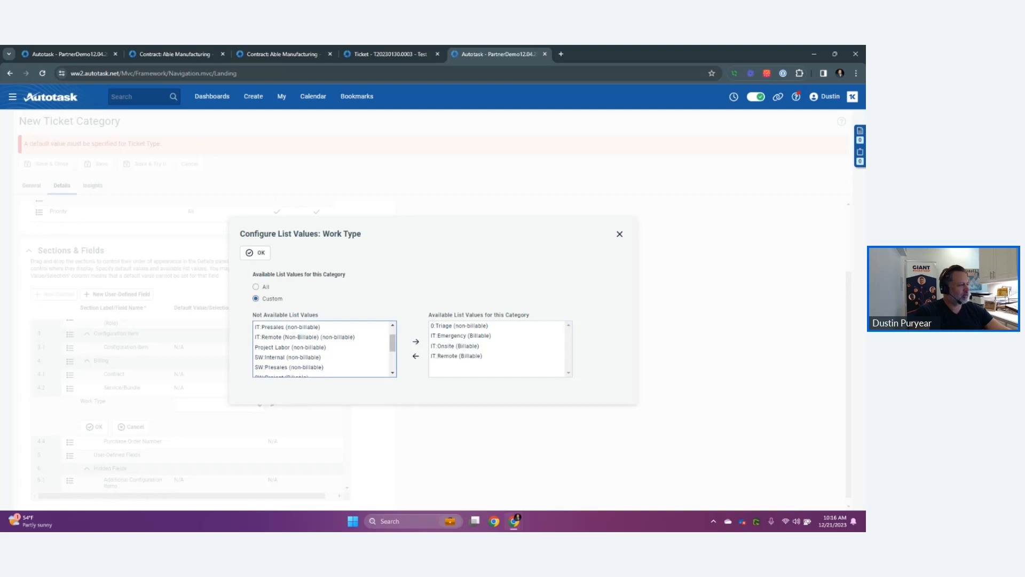
# Check the remaining unavailable work types, accept the custom Work Type list, and save and close the HelpDesk Support category.
pyautogui.scroll(-1, 324, 348)
pyautogui.scroll(-1, 324, 348)
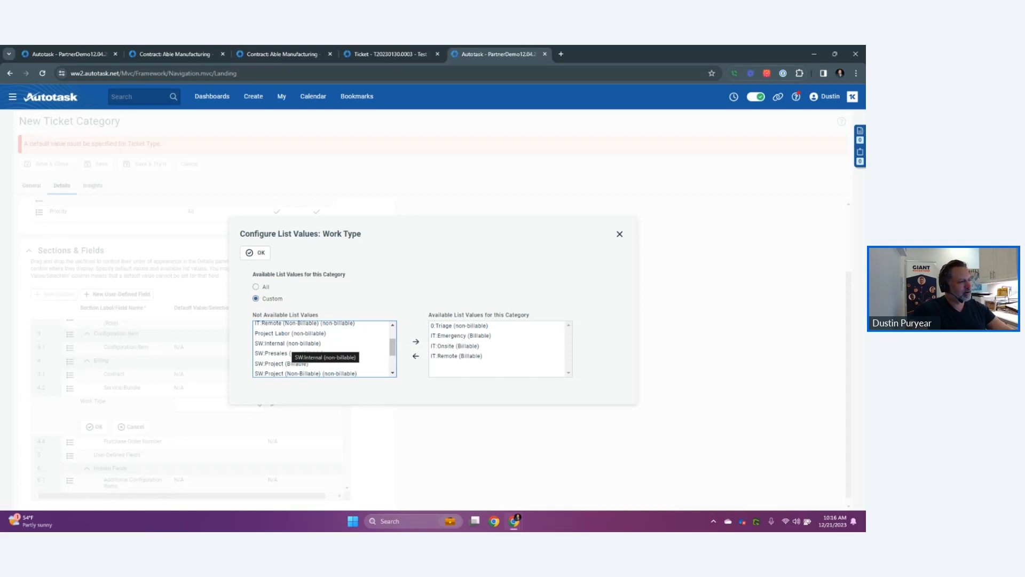
pyautogui.scroll(-1, 324, 348)
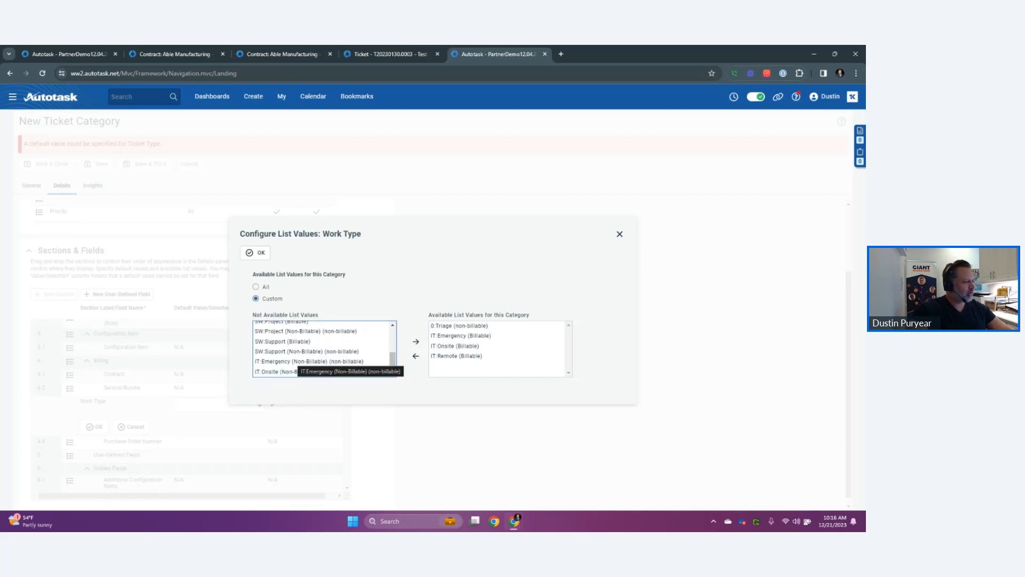
pyautogui.click(256, 252)
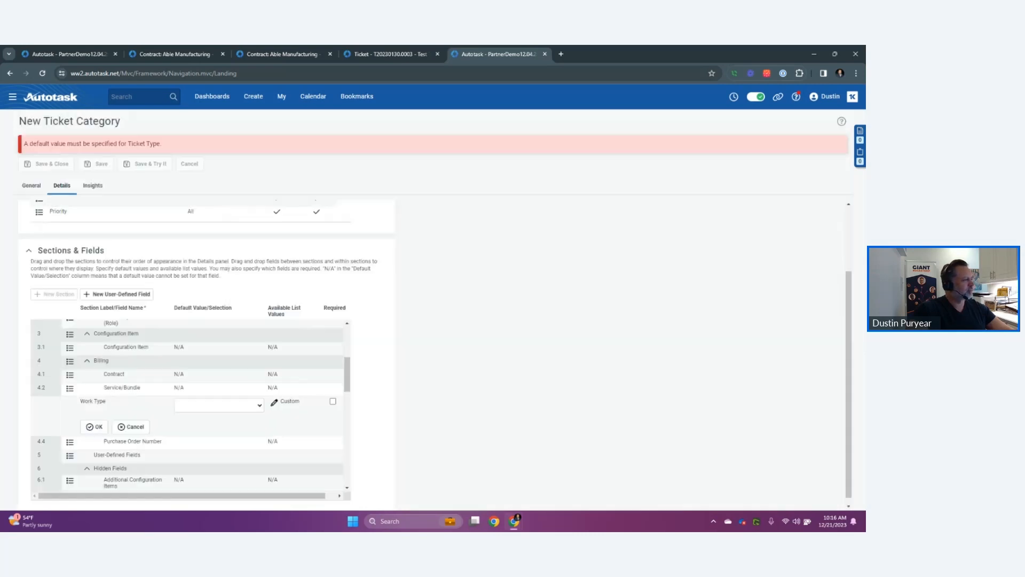
pyautogui.click(94, 426)
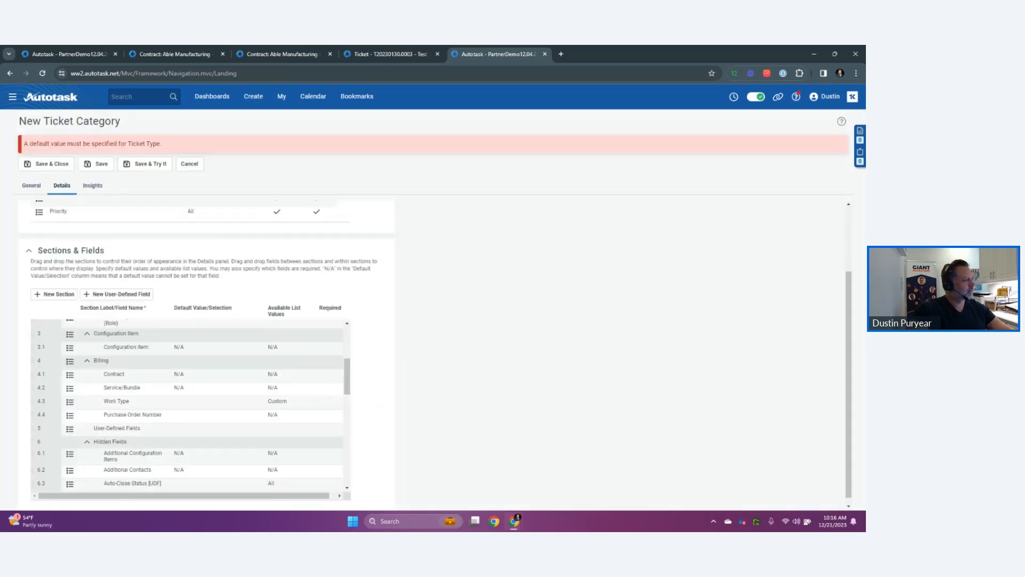
pyautogui.click(48, 164)
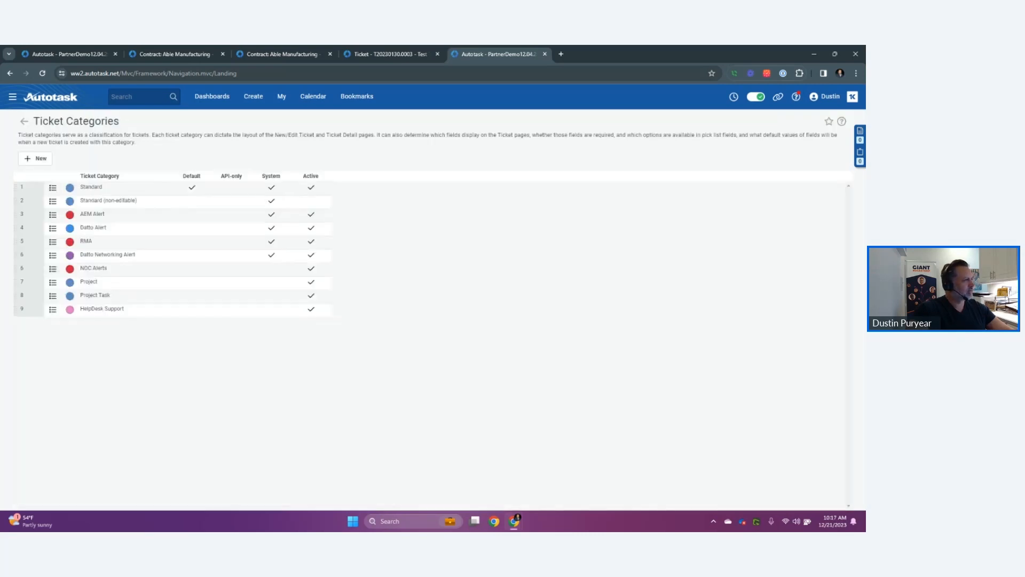
# View the Test Template ticket as the HelpDesk Support category and collapse its Tags and Potentially Impacted Configuration Items sections.
pyautogui.click(390, 54)
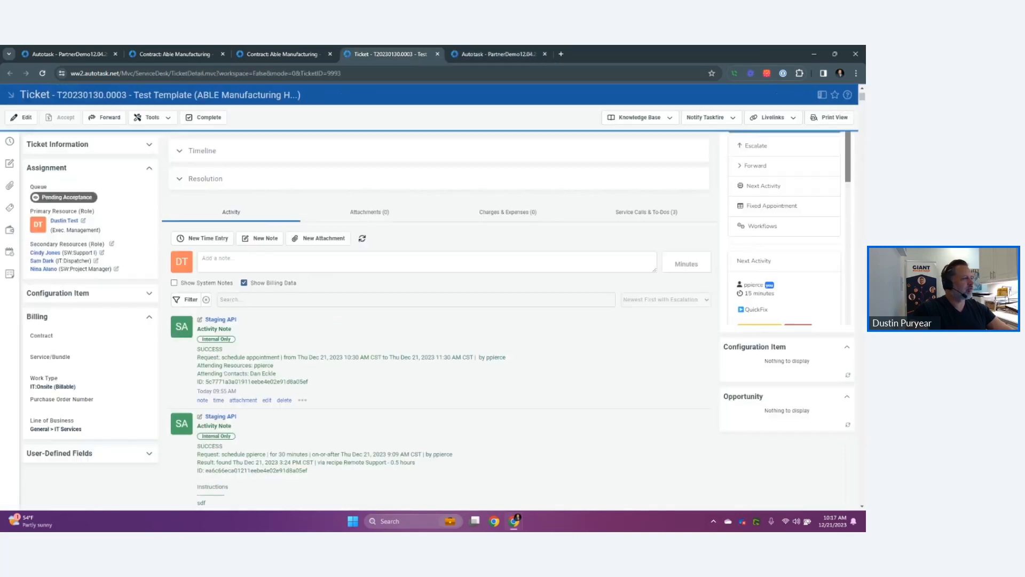
pyautogui.scroll(3, 437, 321)
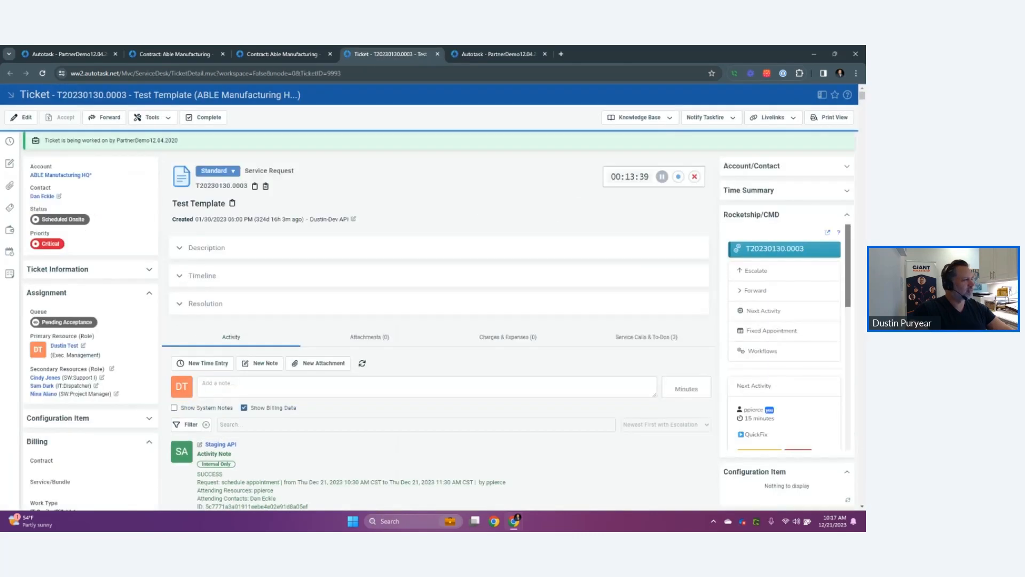
pyautogui.click(217, 171)
pyautogui.click(408, 315)
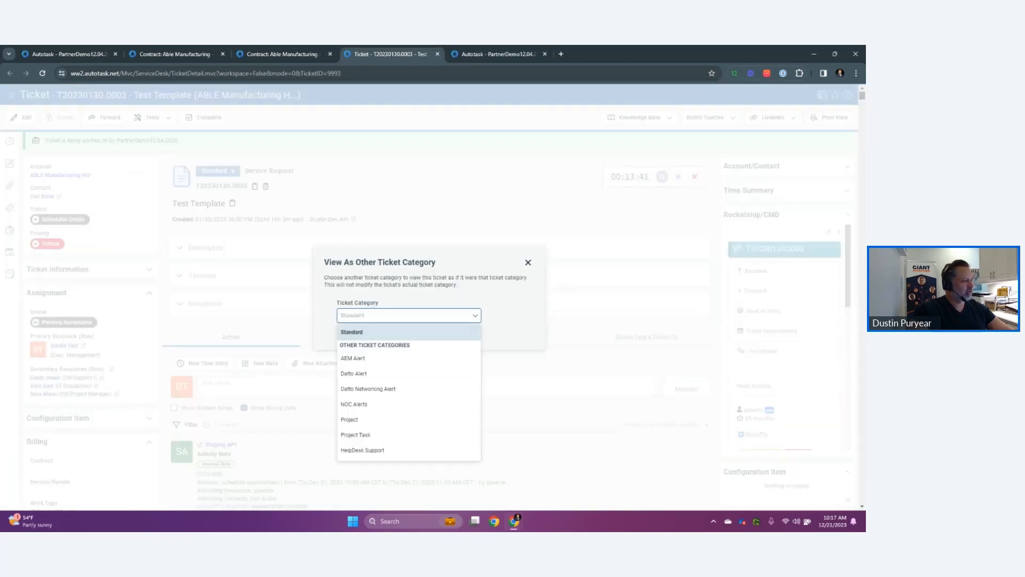
pyautogui.click(374, 450)
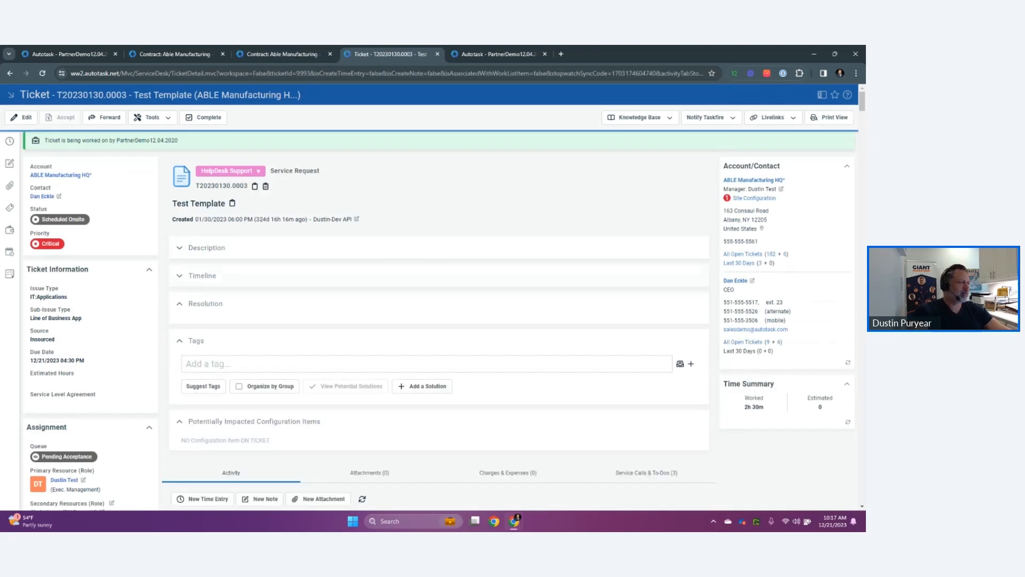
pyautogui.click(179, 332)
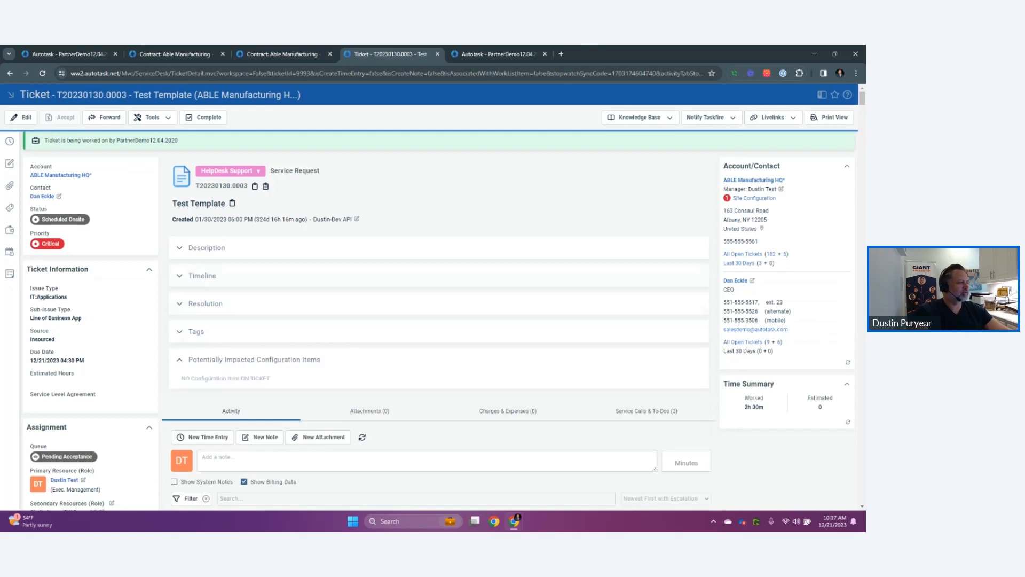
pyautogui.click(179, 360)
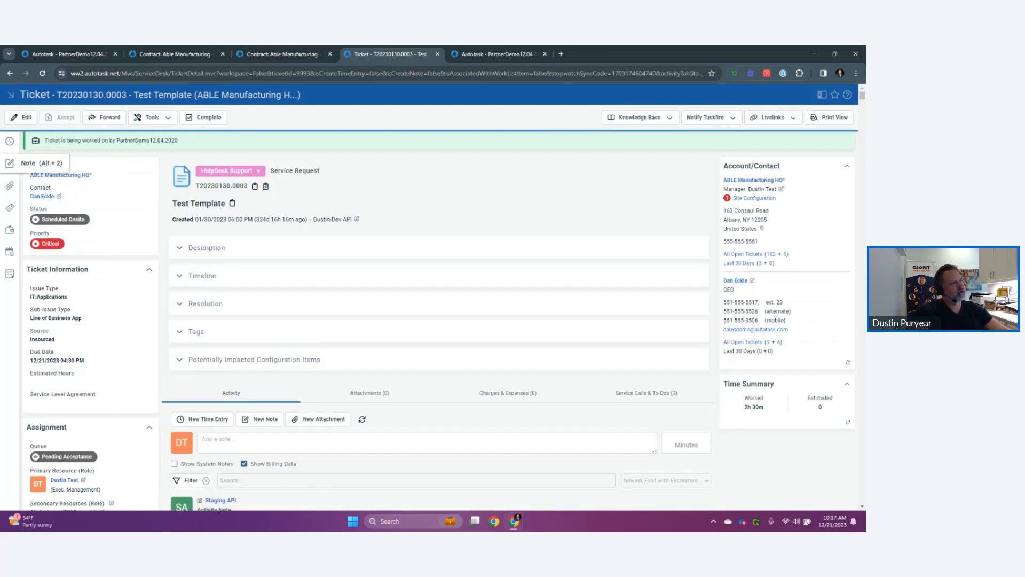
# Open a new note on the Test Template ticket, look over its templates, status options and notification fields, and close it unsaved.
pyautogui.click(10, 163)
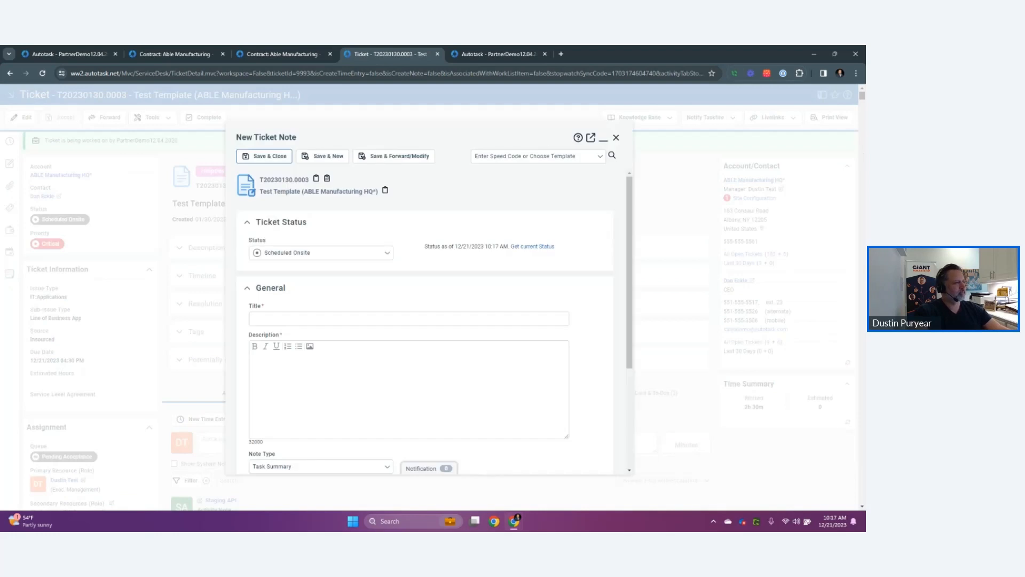
pyautogui.click(601, 156)
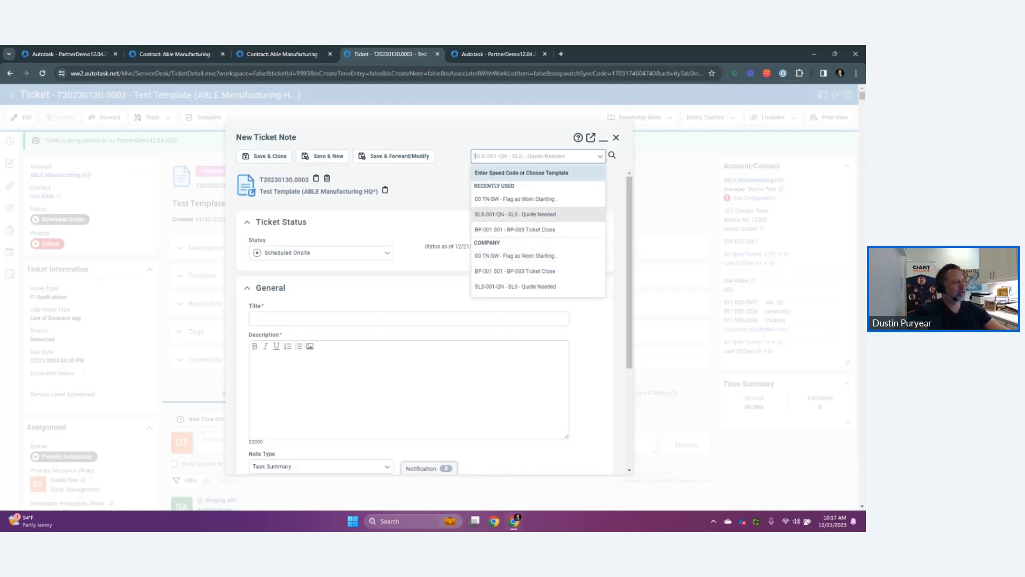
pyautogui.click(600, 156)
pyautogui.click(387, 252)
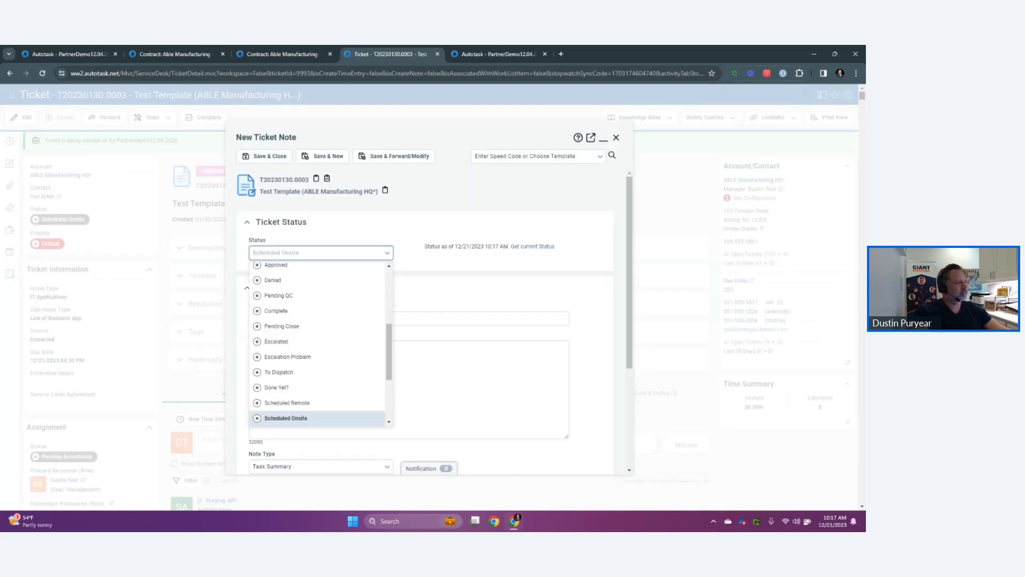
pyautogui.click(387, 253)
pyautogui.scroll(-3, 425, 320)
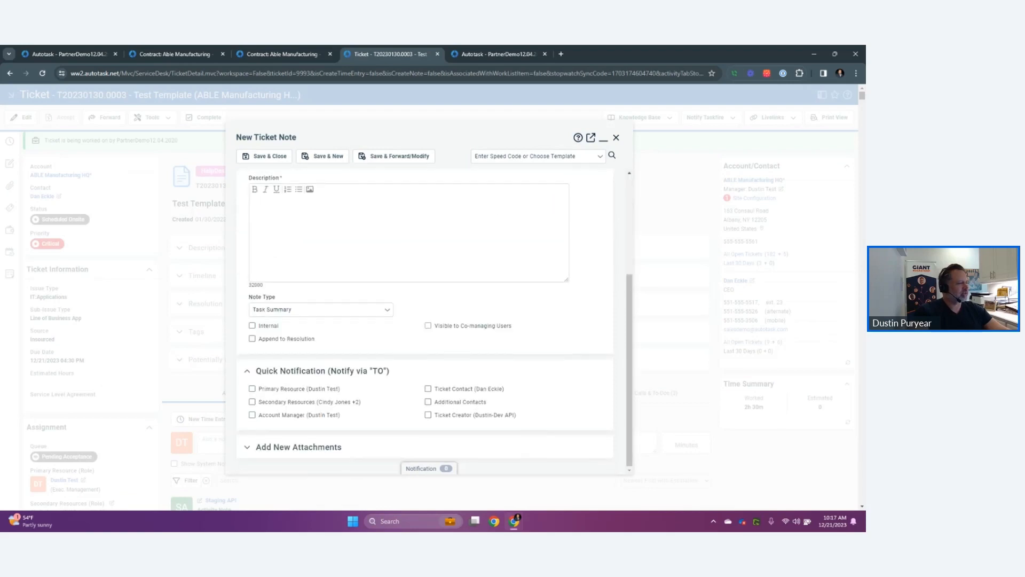
pyautogui.scroll(3, 424, 321)
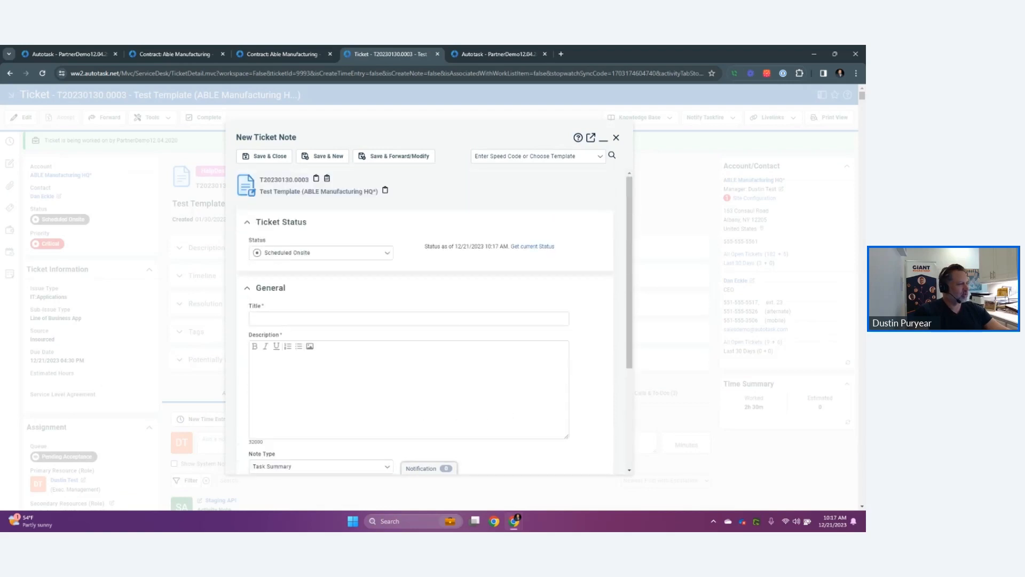
pyautogui.click(616, 138)
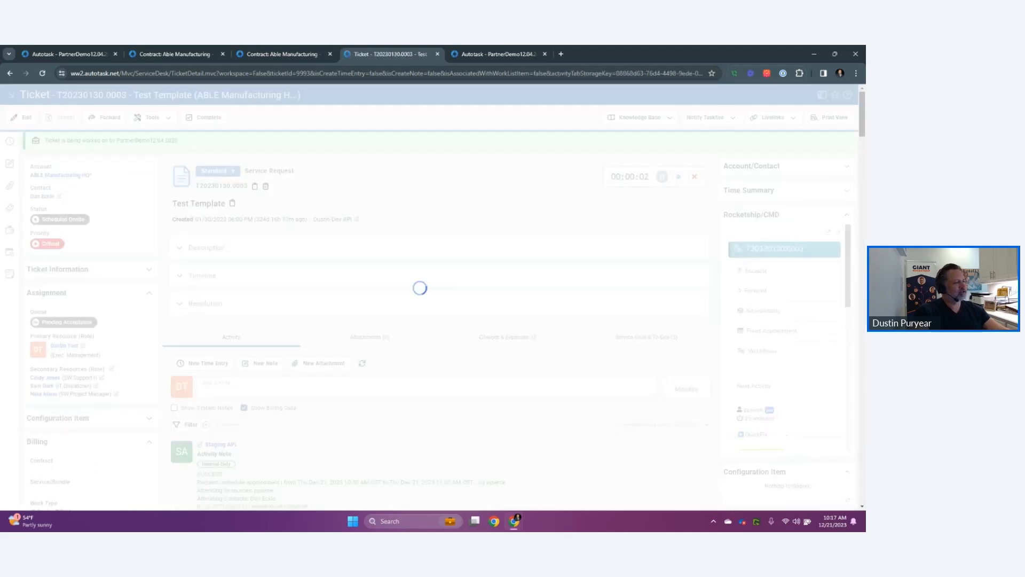
# Review the new time entry's speed code templates and its ticket status, billing and time detail fields.
pyautogui.scroll(6, 425, 322)
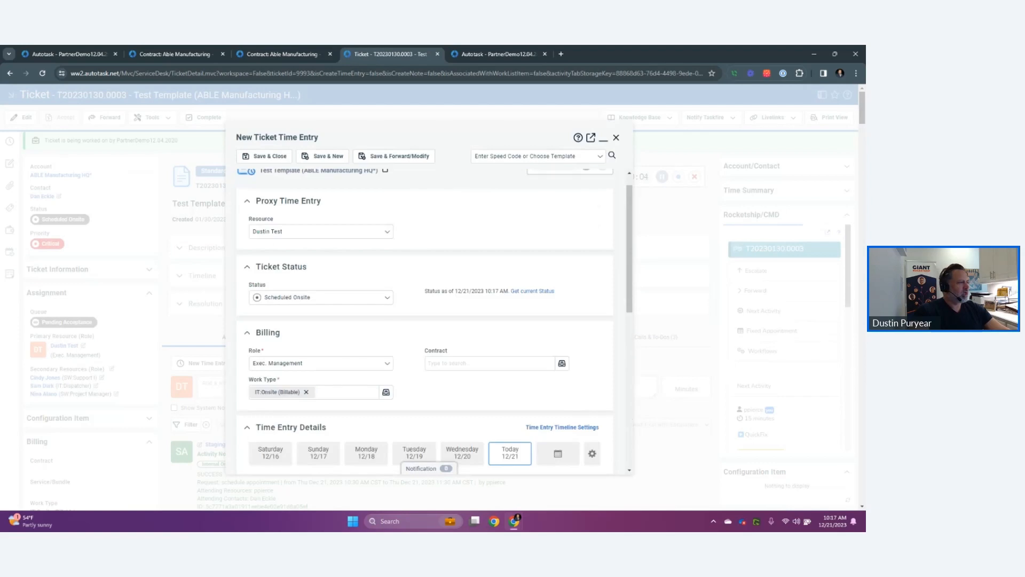
pyautogui.scroll(1, 425, 322)
pyautogui.click(538, 156)
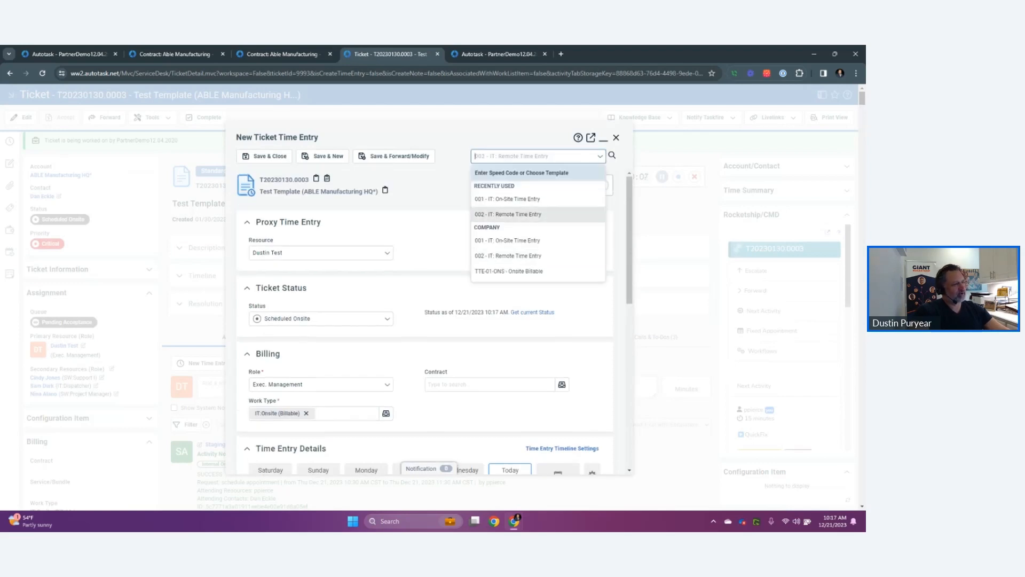
pyautogui.click(512, 336)
pyautogui.scroll(-1, 513, 337)
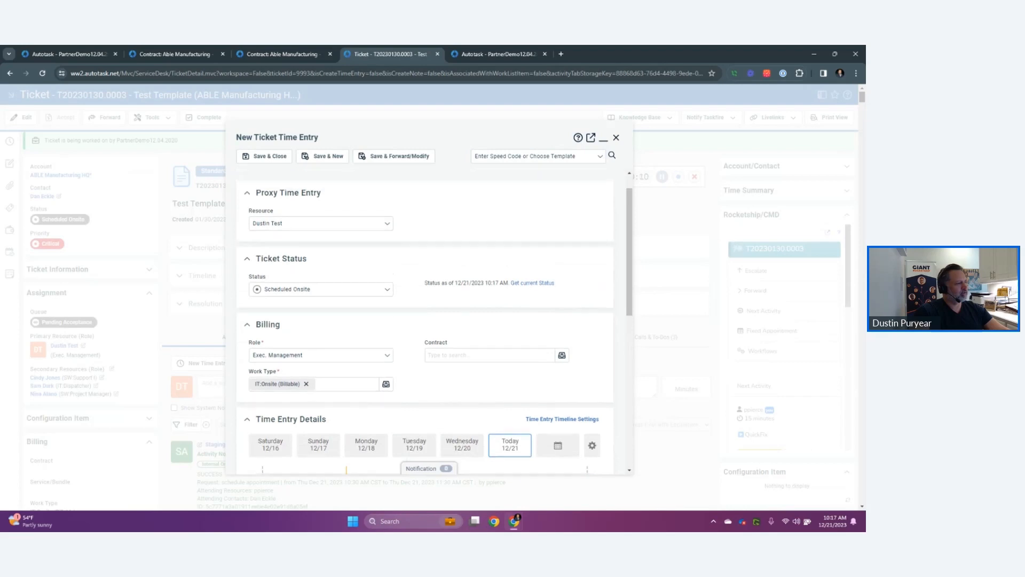
pyautogui.scroll(2, 425, 321)
pyautogui.scroll(-3, 425, 321)
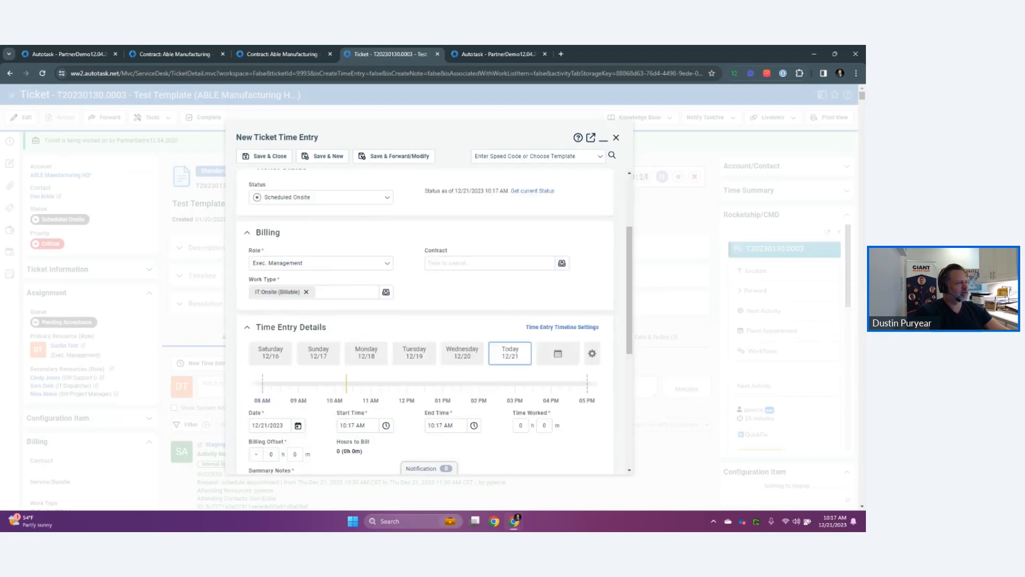
# Check which work types the Standard ticket's time entry offers and close the entry unsaved.
pyautogui.click(385, 292)
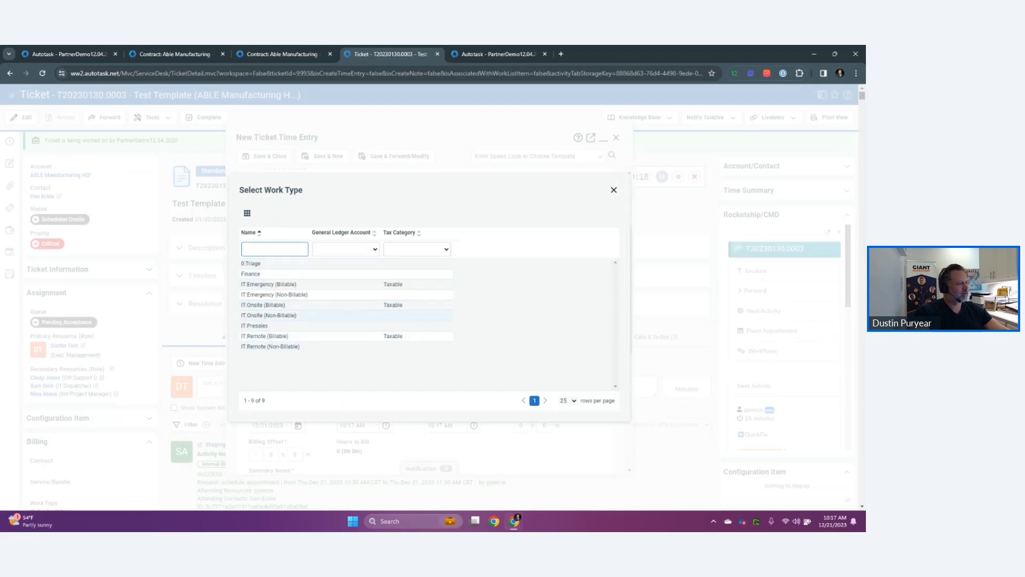
pyautogui.click(614, 190)
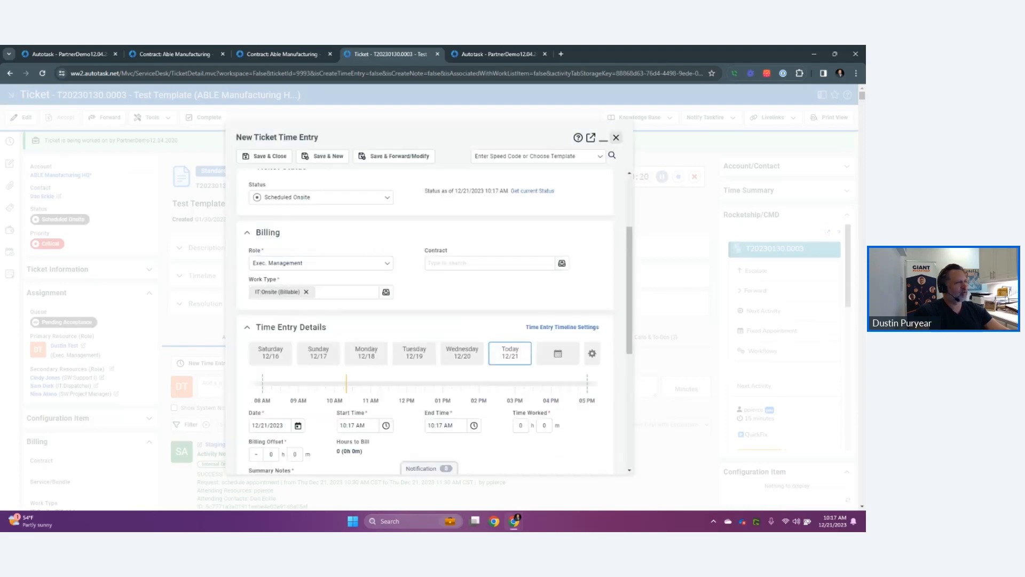
pyautogui.click(616, 138)
# Reload the Test Template ticket and view it as the HelpDesk Support category.
pyautogui.click(43, 73)
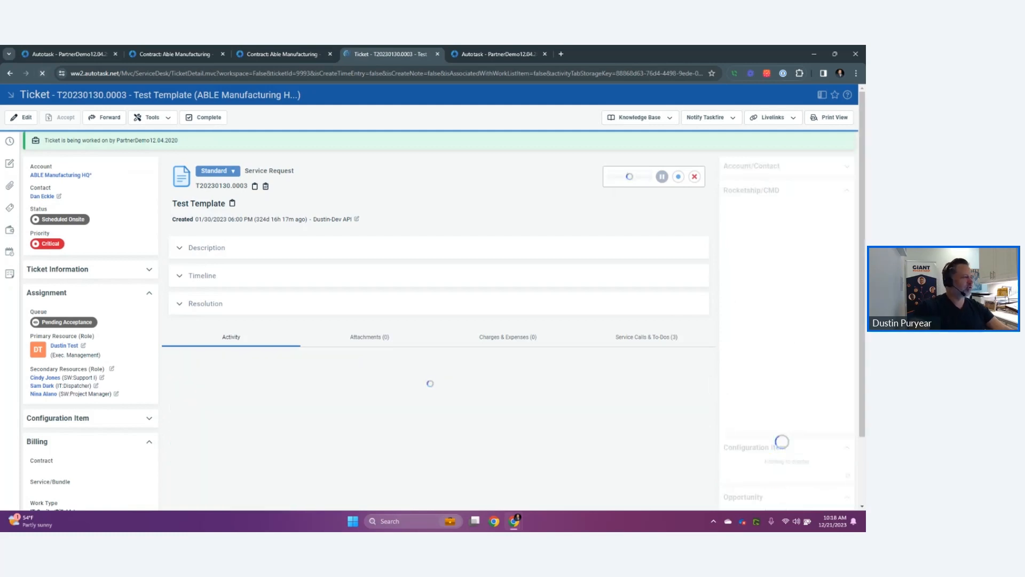
pyautogui.click(217, 170)
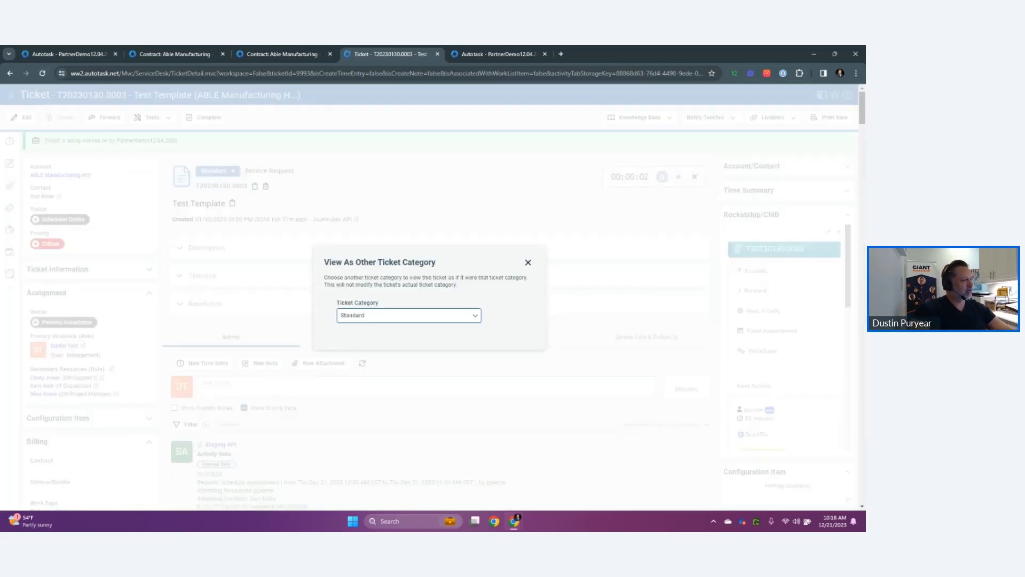
pyautogui.click(409, 316)
pyautogui.click(369, 450)
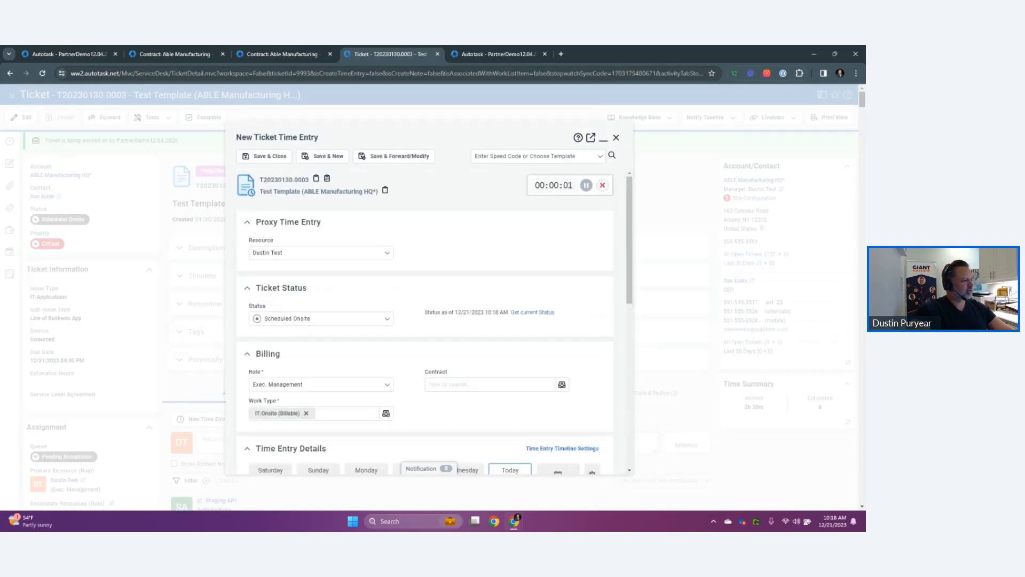
# Pick IT:Onsite (Billable) from the new time entry's work types, review its billing and time details, and close the entry unsaved.
pyautogui.click(385, 412)
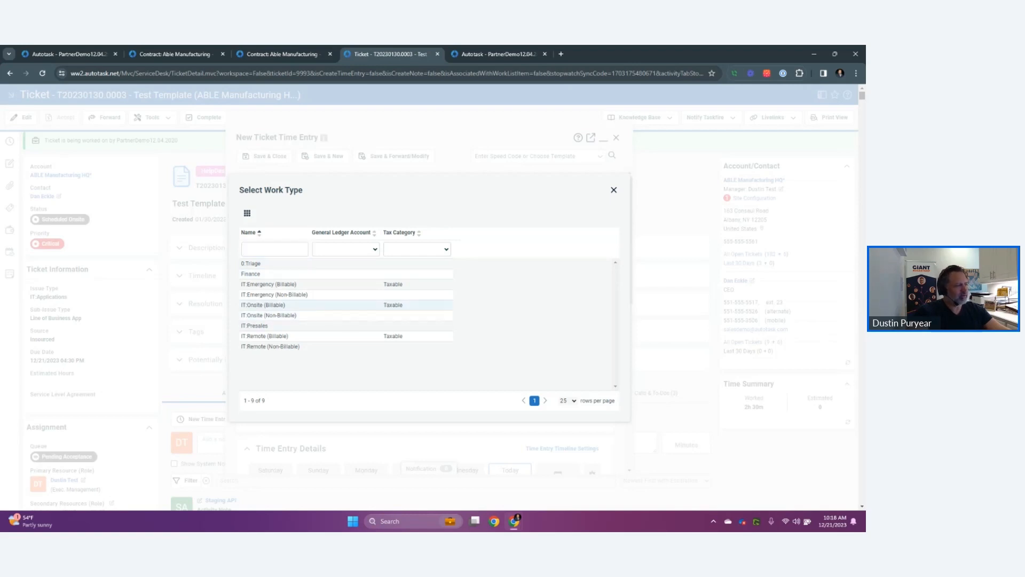
pyautogui.click(263, 305)
pyautogui.scroll(-5, 425, 322)
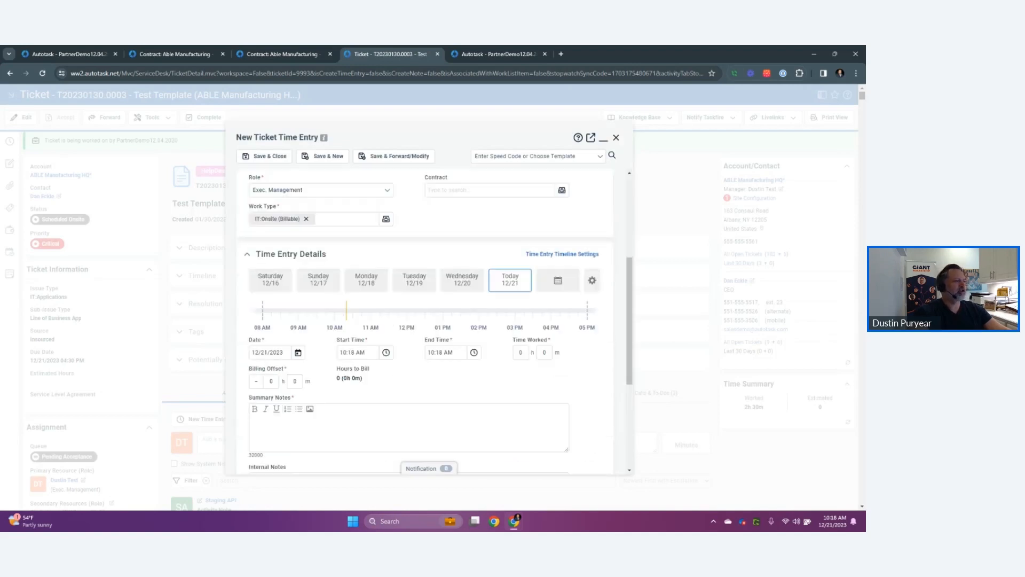
pyautogui.scroll(5, 425, 322)
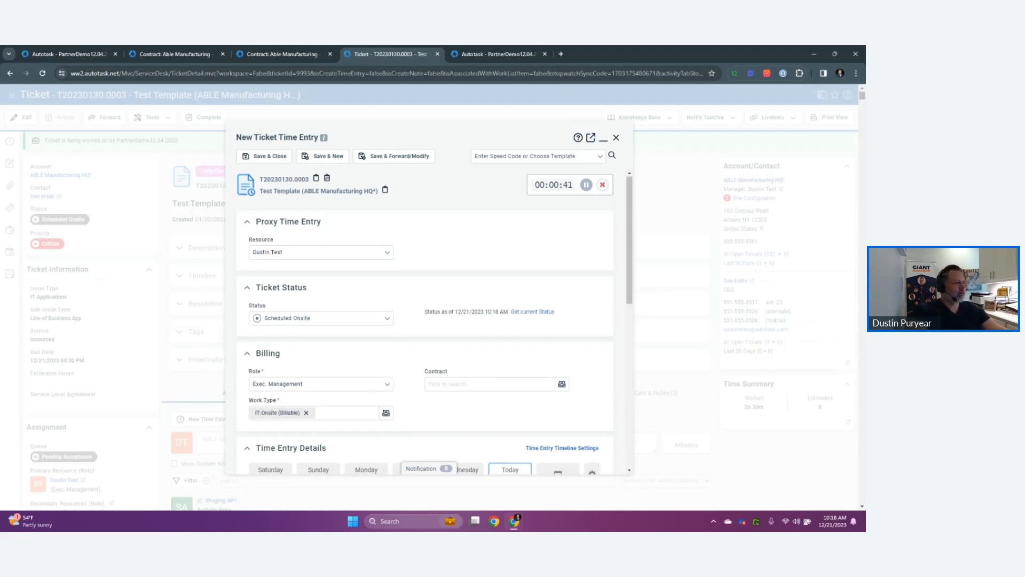
pyautogui.scroll(-2, 424, 321)
pyautogui.scroll(-3, 425, 320)
pyautogui.scroll(5, 425, 320)
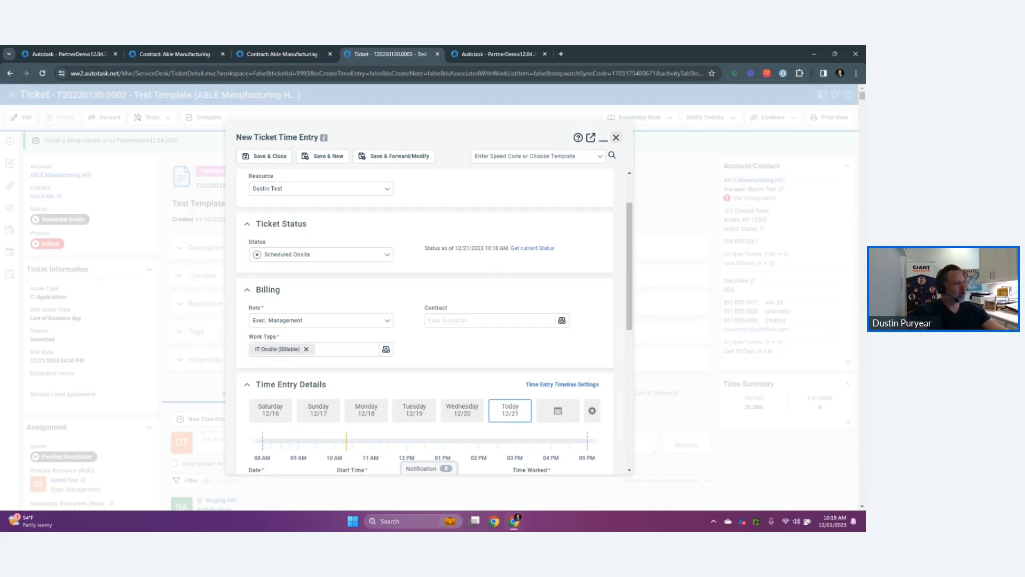
pyautogui.click(616, 137)
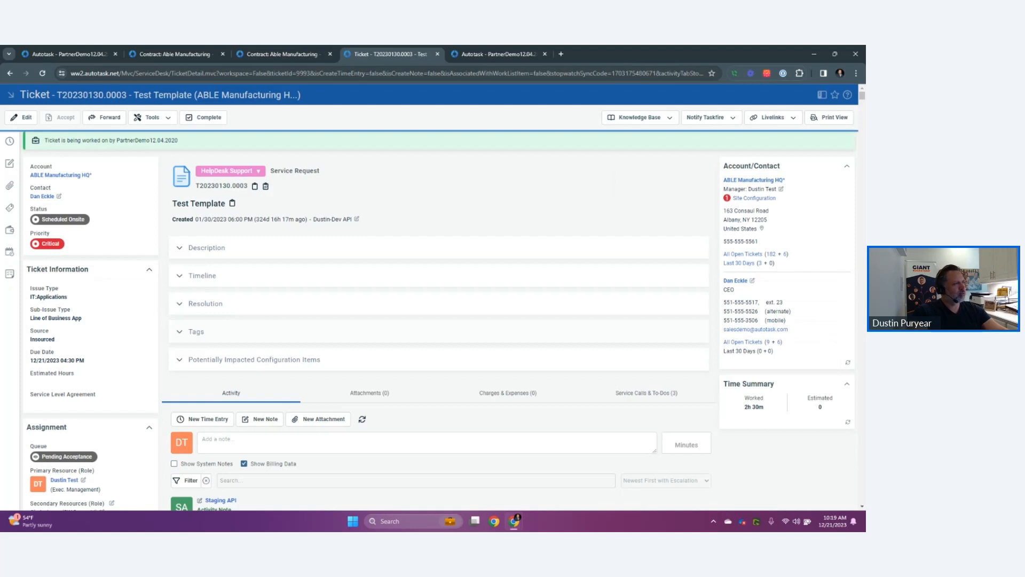